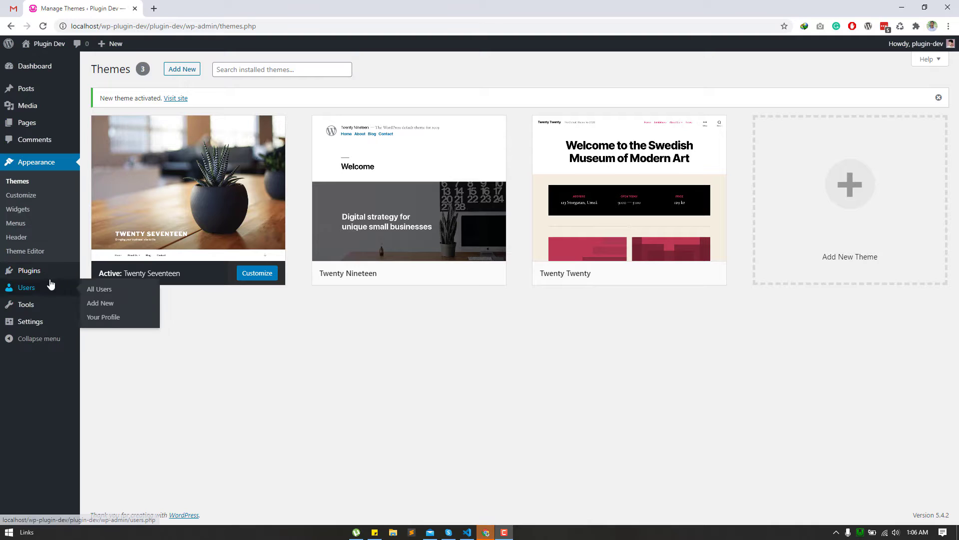
- Search the plugin directory for 'Front End PM'
{"action": "left_click", "coordinate": [100, 287]}
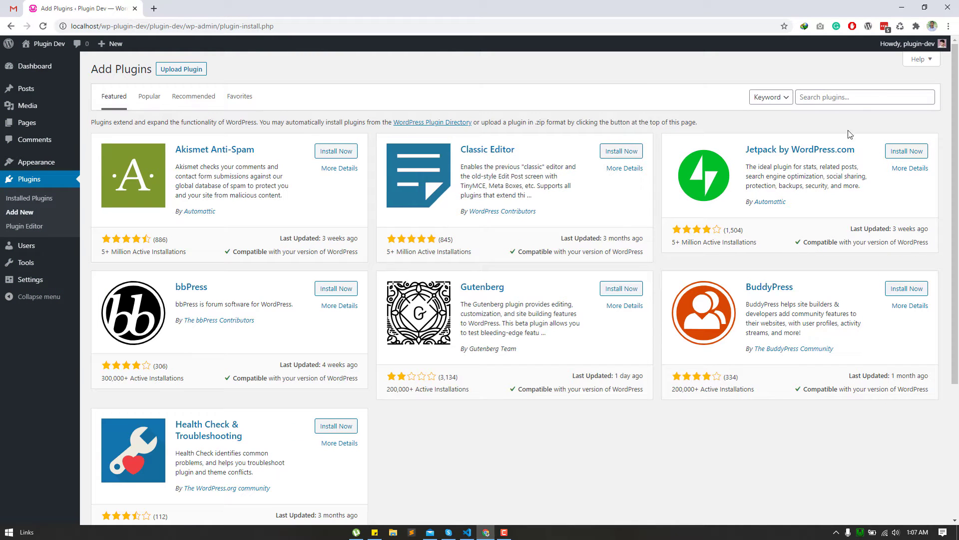
{"action": "left_click", "coordinate": [847, 95]}
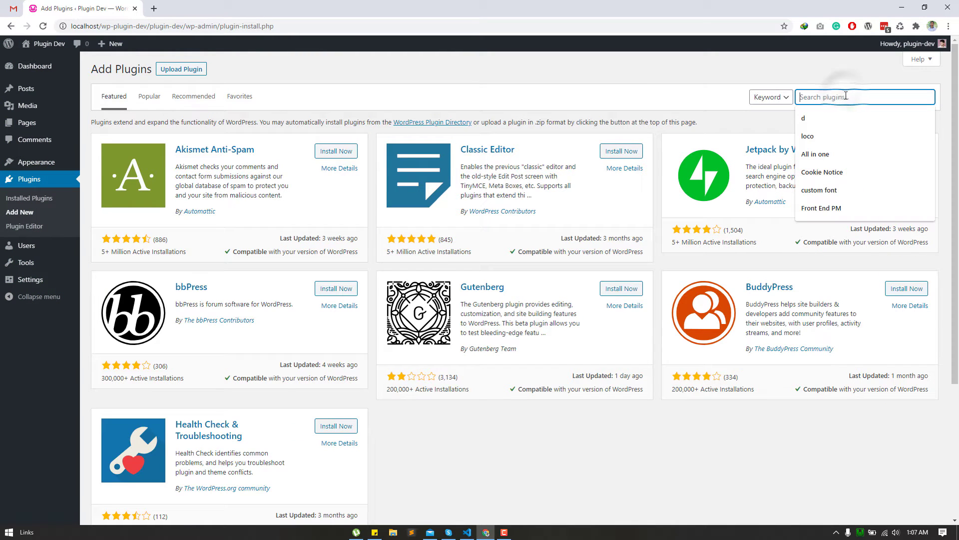
{"action": "left_click", "coordinate": [866, 209]}
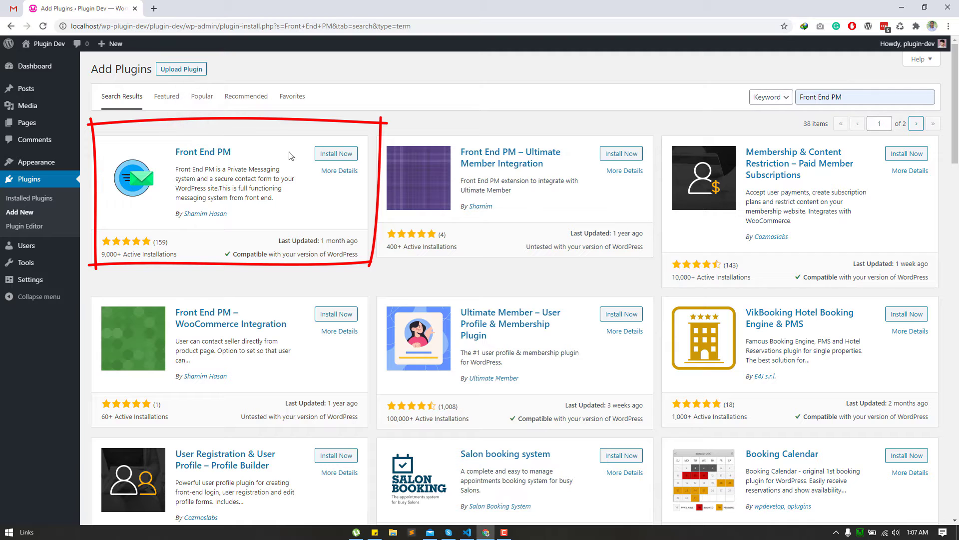
- Install and activate the Front End PM plugin
{"action": "left_click_drag", "start_coordinate": [108, 253], "coordinate": [280, 241]}
{"action": "left_click", "coordinate": [310, 202]}
{"action": "left_click", "coordinate": [329, 155]}
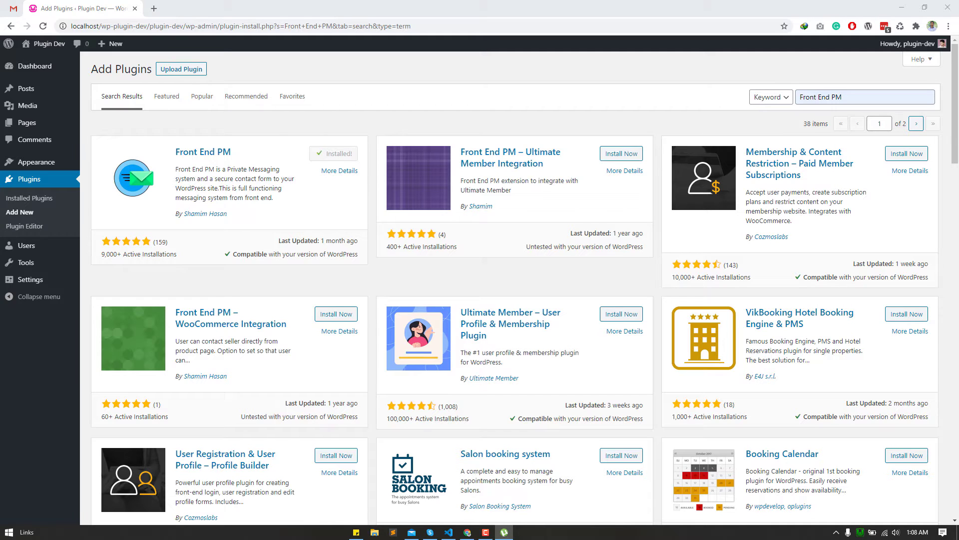
{"action": "left_click", "coordinate": [348, 156]}
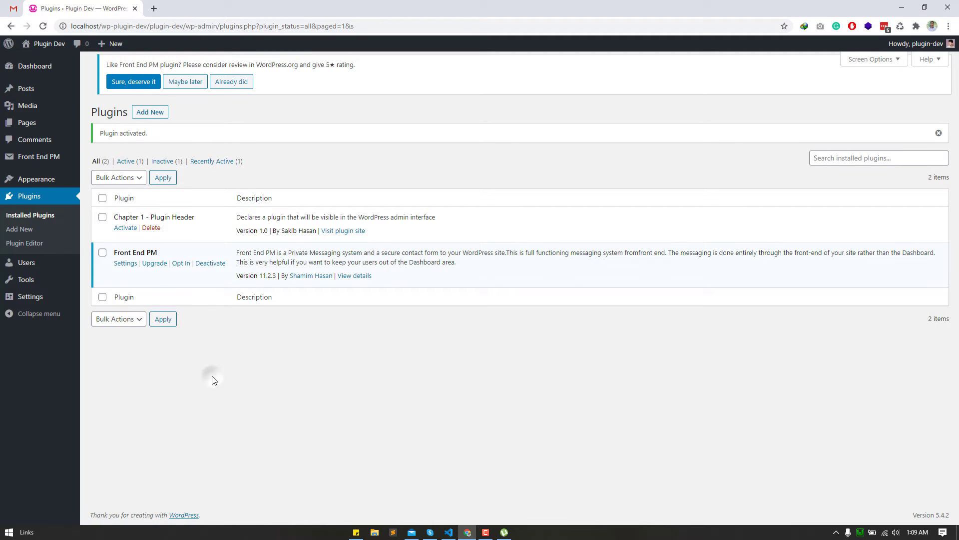
- Dismiss the Front End PM review notice and go to its General settings
{"action": "left_click", "coordinate": [190, 82]}
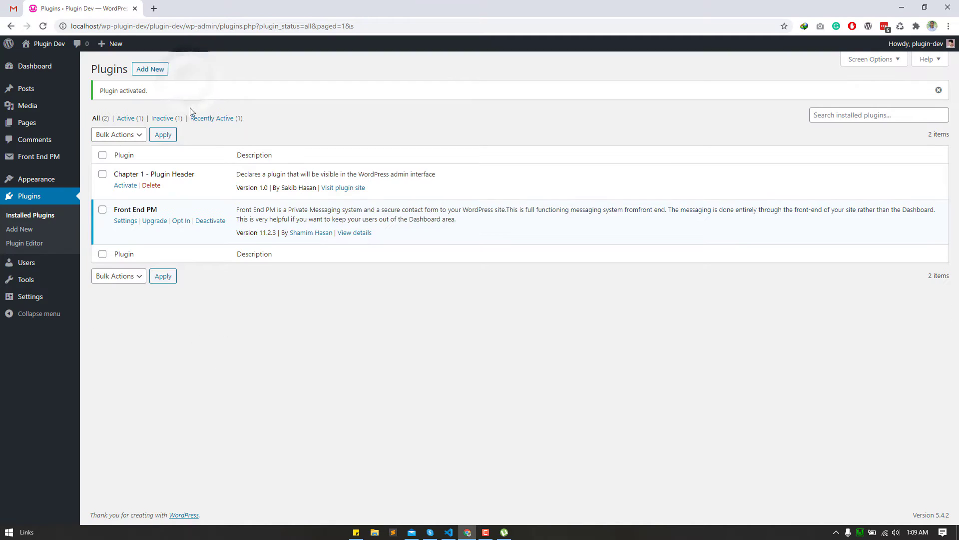
{"action": "mouse_move", "coordinate": [45, 159]}
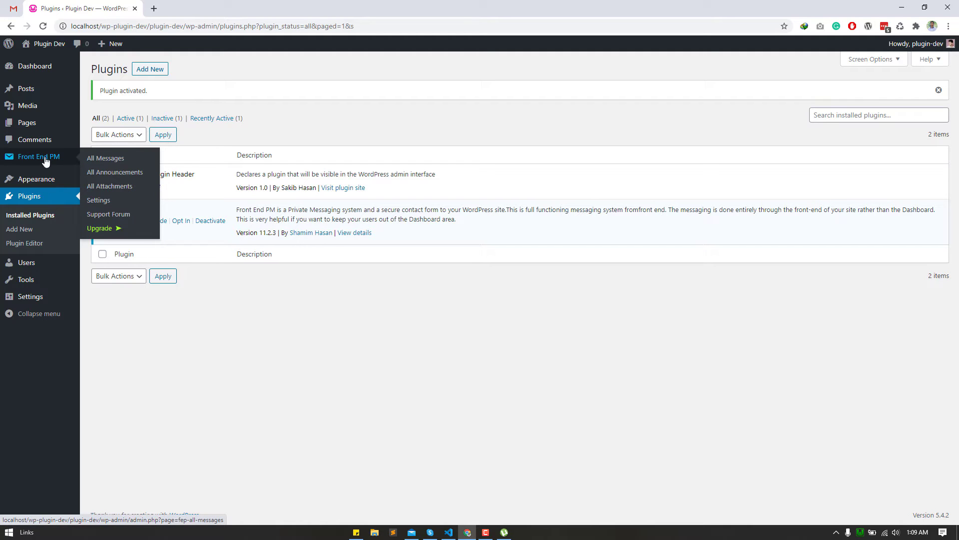
{"action": "left_click", "coordinate": [101, 201]}
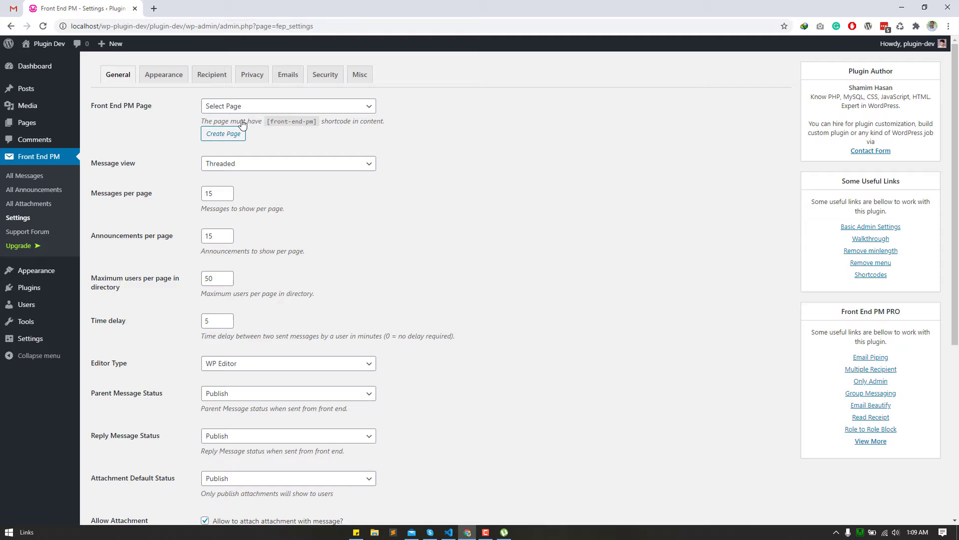
- Create and publish the Private Messaging page with the [front-end-pm] shortcode
{"action": "left_click", "coordinate": [223, 134]}
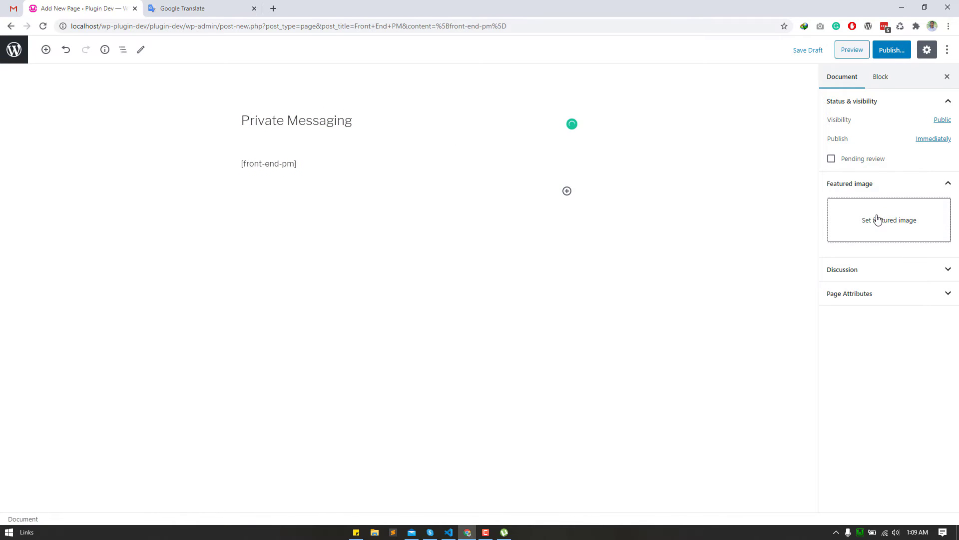
{"action": "left_click", "coordinate": [890, 52]}
{"action": "left_click", "coordinate": [891, 50]}
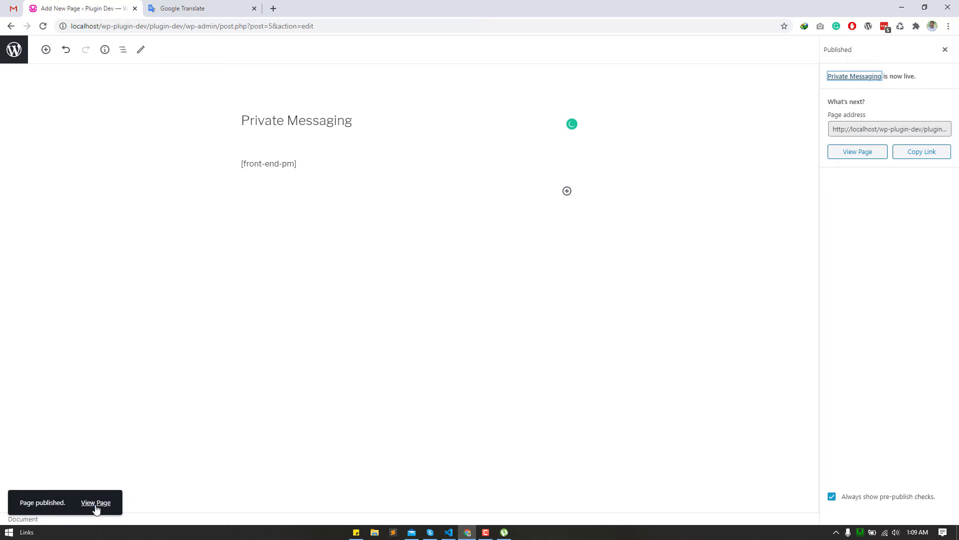
- View the published page in a new tab and trim the address back to /wp-admin/
{"action": "left_click", "coordinate": [96, 502], "text": "ctrl"}
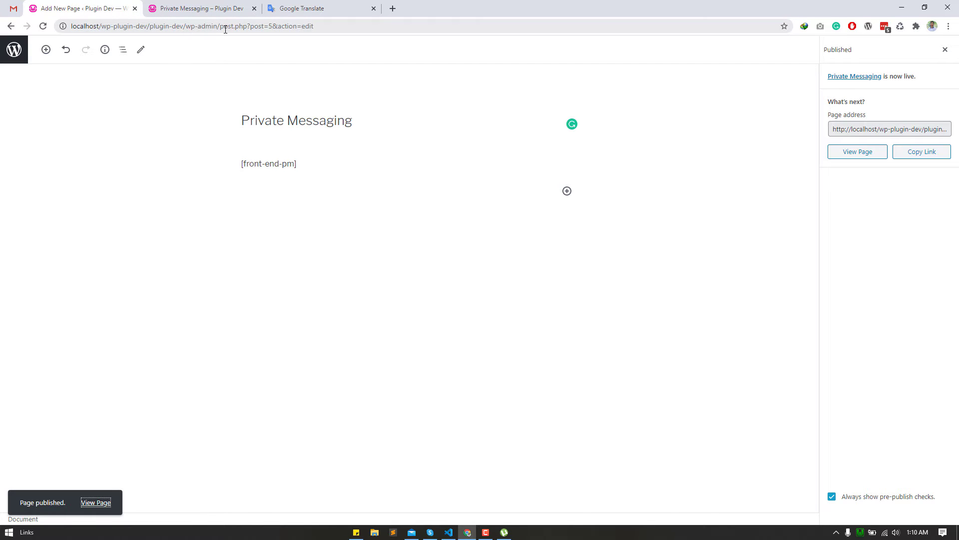
{"action": "left_click_drag", "start_coordinate": [220, 27], "coordinate": [548, 18]}
{"action": "key", "text": "BackSpace"}
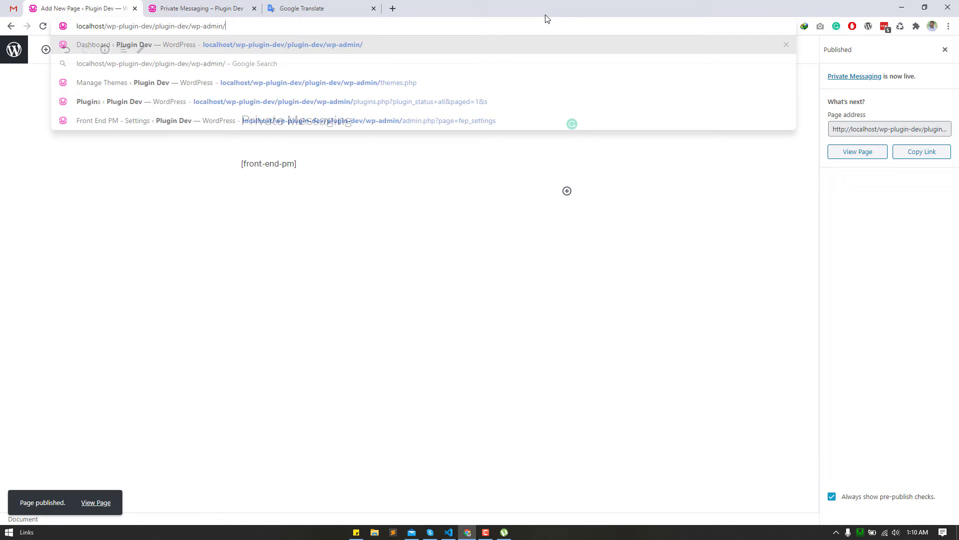
- Set the Front End PM page to Private Messaging, keep Threaded view, and save
{"action": "key", "text": "Return"}
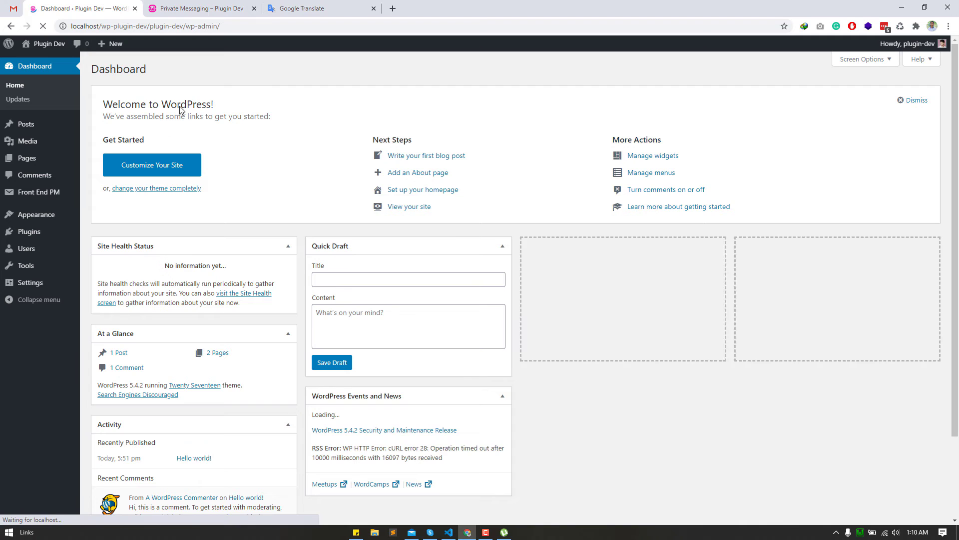
{"action": "mouse_move", "coordinate": [36, 191]}
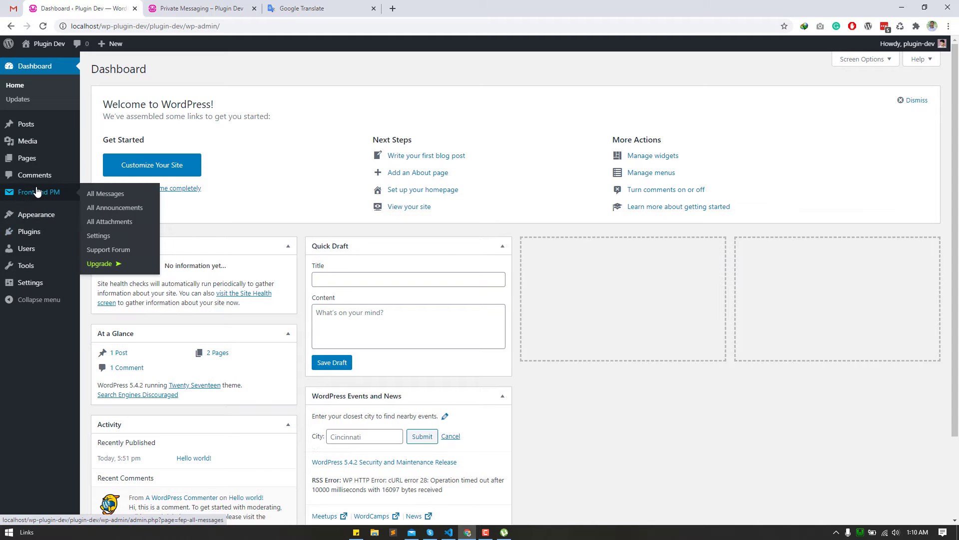
{"action": "left_click", "coordinate": [114, 238]}
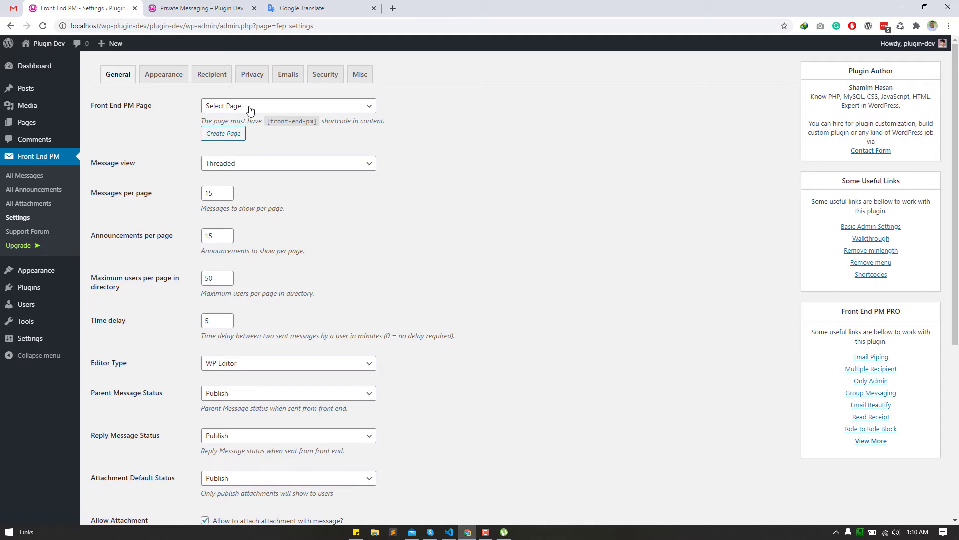
{"action": "left_click", "coordinate": [248, 106]}
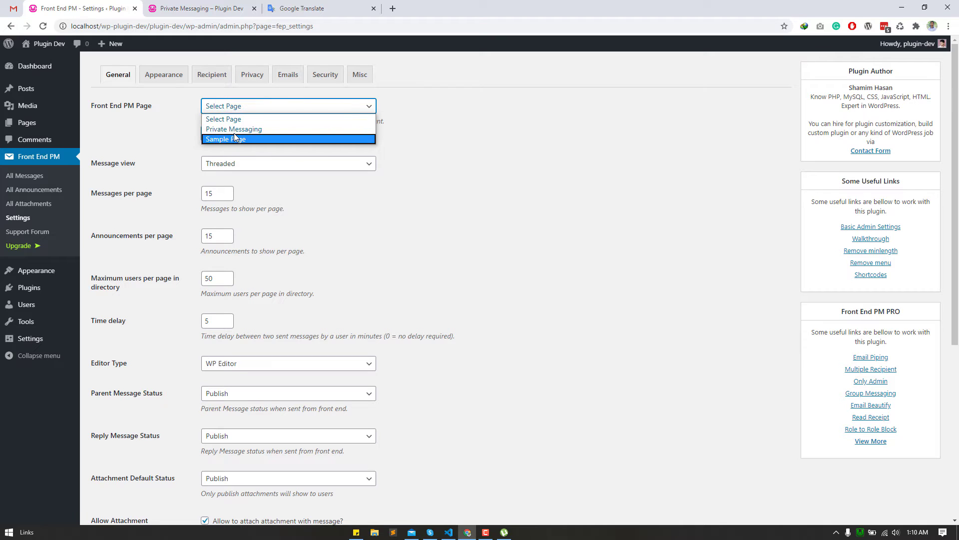
{"action": "left_click", "coordinate": [234, 129]}
{"action": "left_click", "coordinate": [259, 164]}
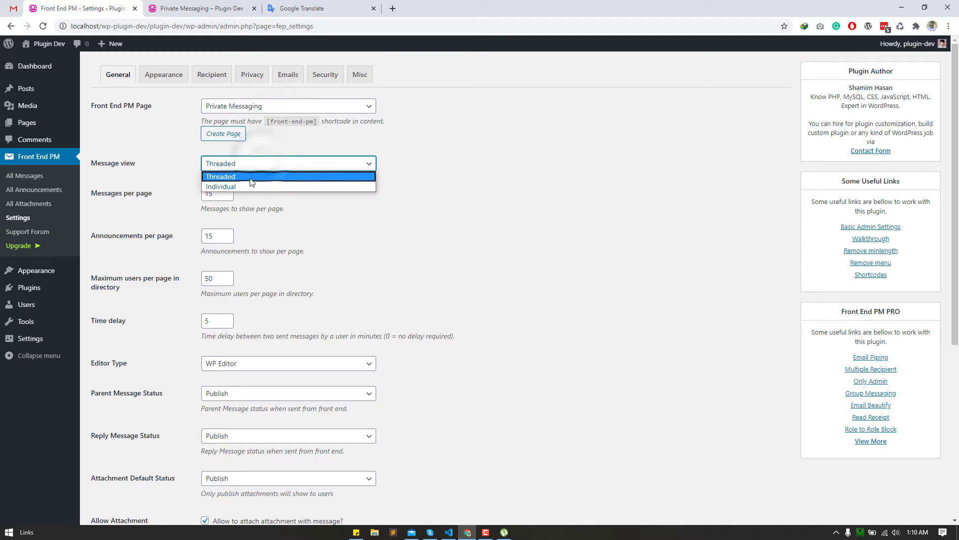
{"action": "left_click", "coordinate": [264, 176]}
{"action": "scroll", "coordinate": [215, 171], "scroll_direction": "down", "scroll_amount": 4}
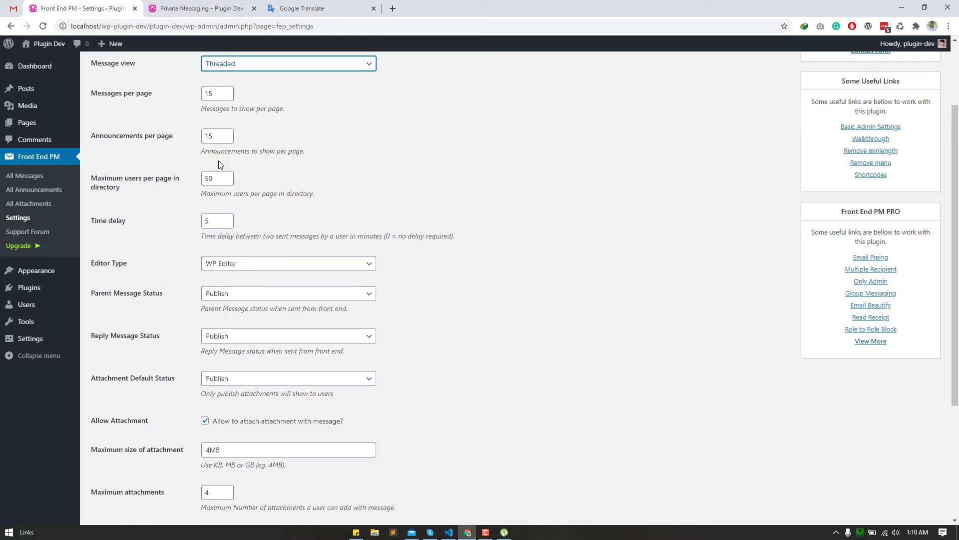
{"action": "scroll", "coordinate": [216, 171], "scroll_direction": "down", "scroll_amount": 2}
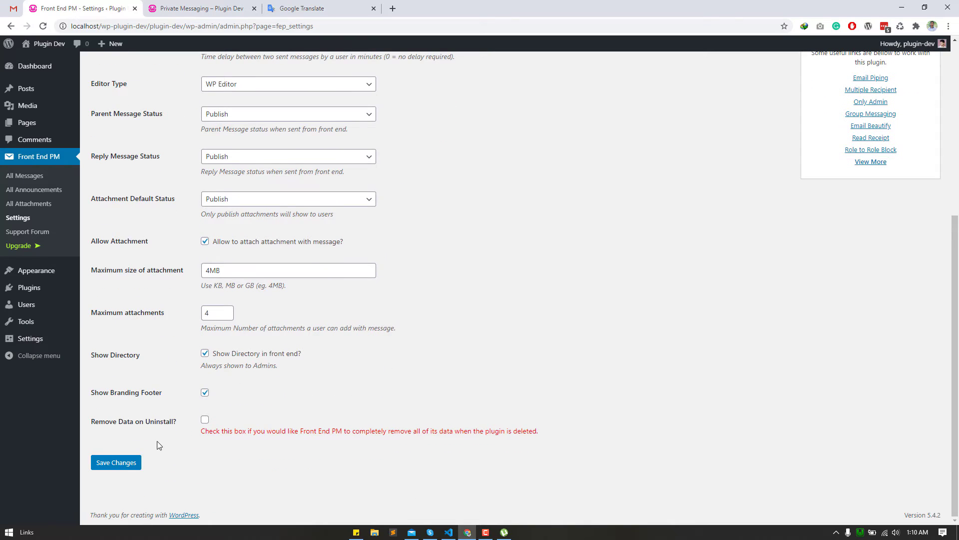
{"action": "left_click", "coordinate": [113, 470]}
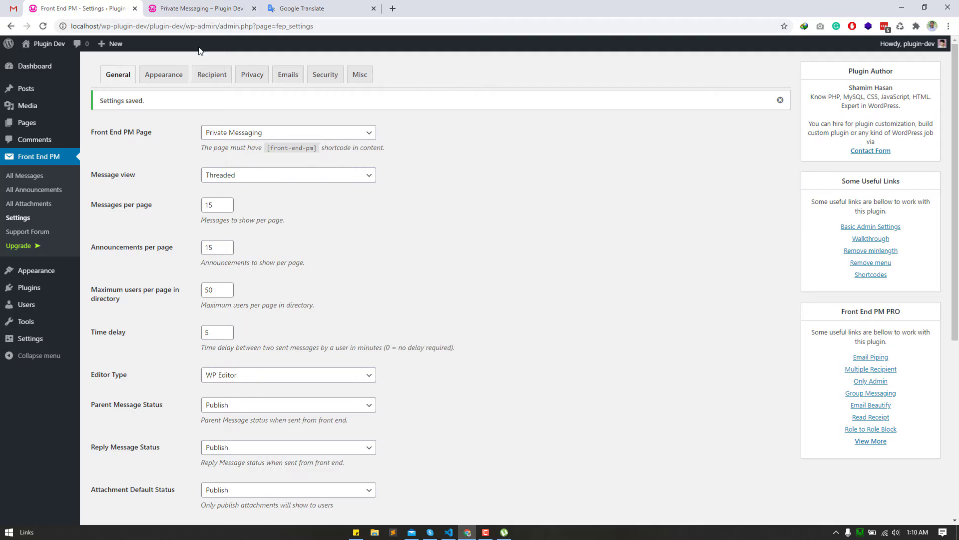
{"action": "left_click", "coordinate": [200, 6]}
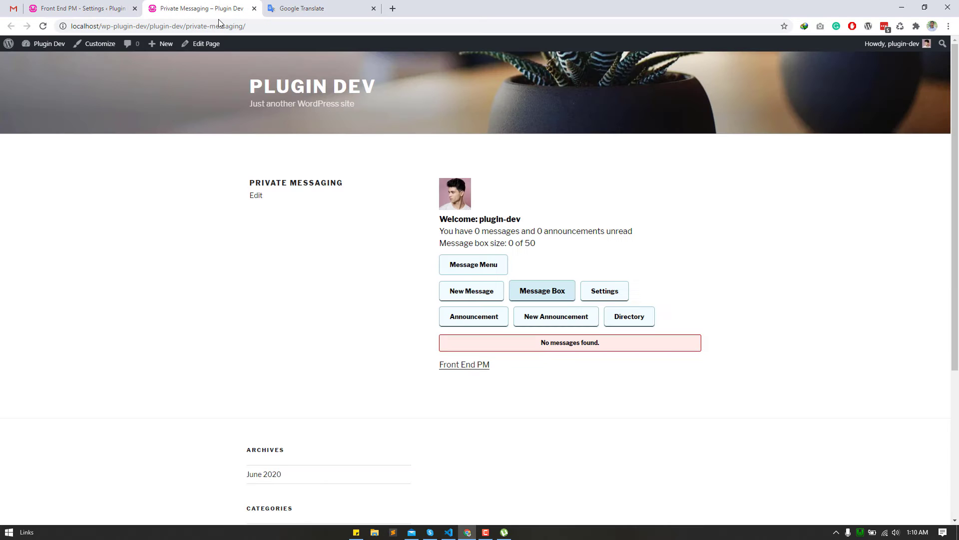
- Reload the Private Messaging page and open its new-message form
{"action": "right_click", "coordinate": [129, 165]}
{"action": "left_click", "coordinate": [150, 195]}
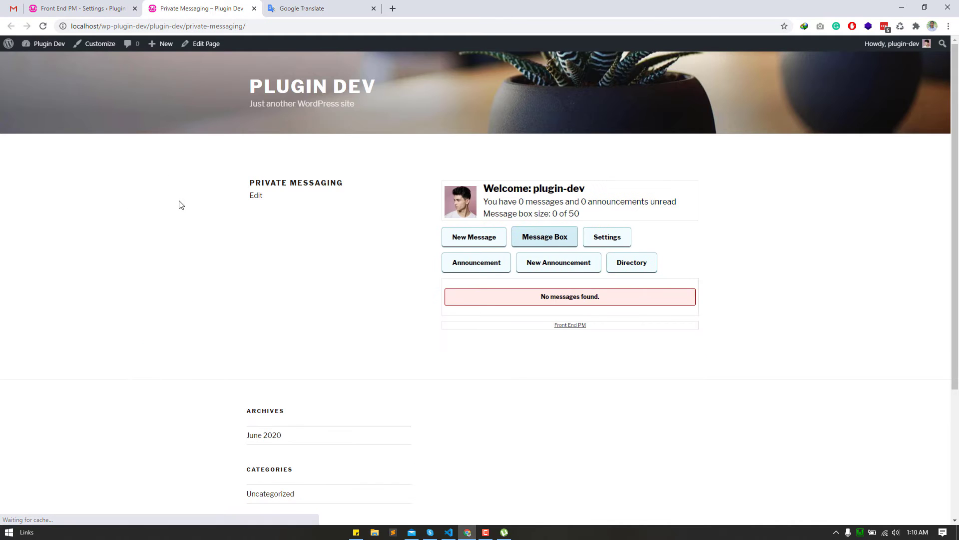
{"action": "scroll", "coordinate": [289, 242], "scroll_direction": "down", "scroll_amount": 2}
{"action": "scroll", "coordinate": [402, 273], "scroll_direction": "up", "scroll_amount": 2}
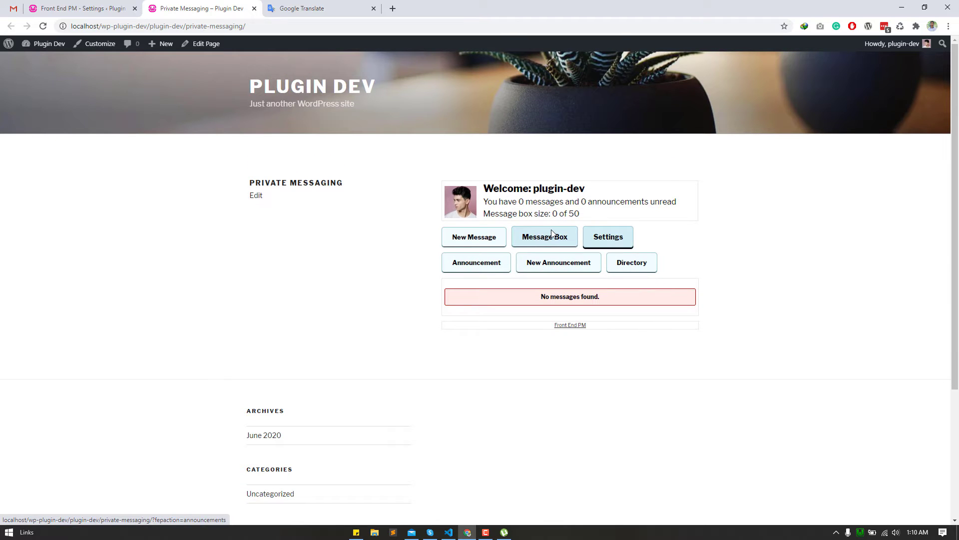
{"action": "left_click", "coordinate": [481, 240]}
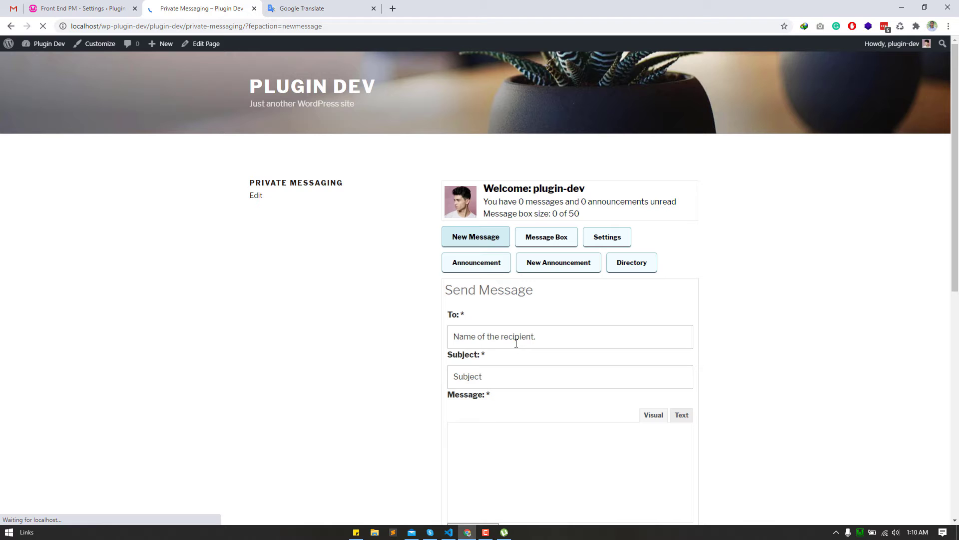
{"action": "scroll", "coordinate": [457, 345], "scroll_direction": "down", "scroll_amount": 2}
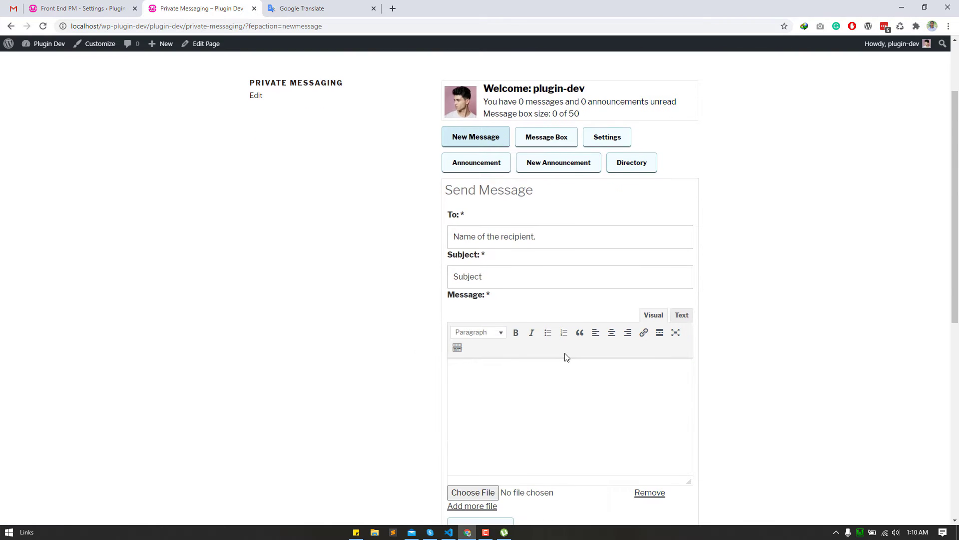
{"action": "scroll", "coordinate": [567, 357], "scroll_direction": "down", "scroll_amount": 3}
{"action": "scroll", "coordinate": [543, 358], "scroll_direction": "up", "scroll_amount": 5}
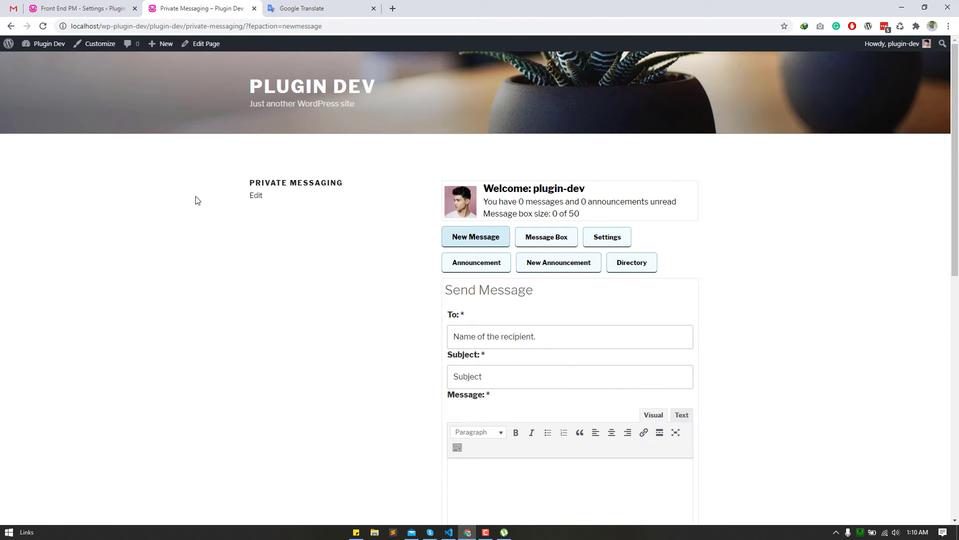
- Open the page editor in a new tab, close it, and return to Front End PM settings
{"action": "middle_click", "coordinate": [206, 44]}
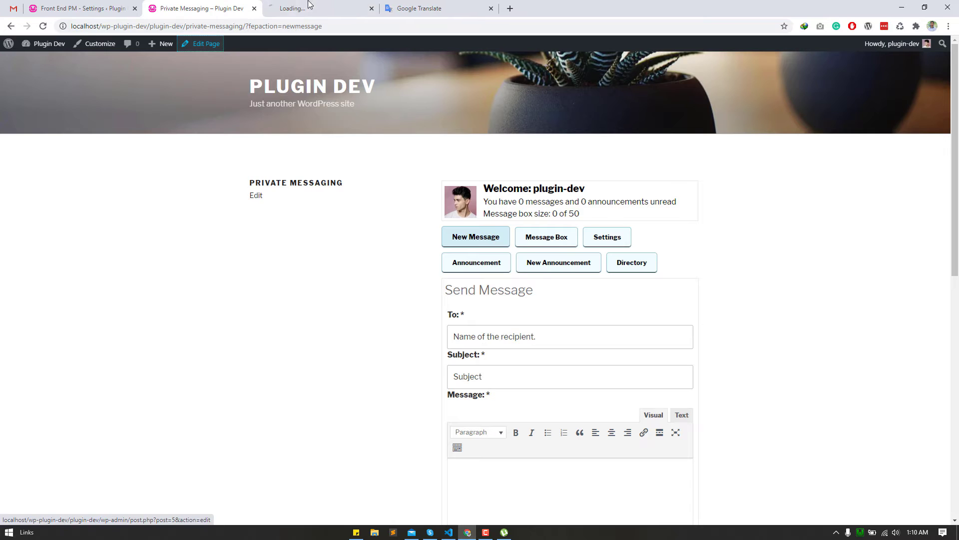
{"action": "left_click", "coordinate": [241, 6]}
{"action": "left_click_drag", "start_coordinate": [241, 6], "coordinate": [185, 7]}
{"action": "left_click", "coordinate": [320, 9]}
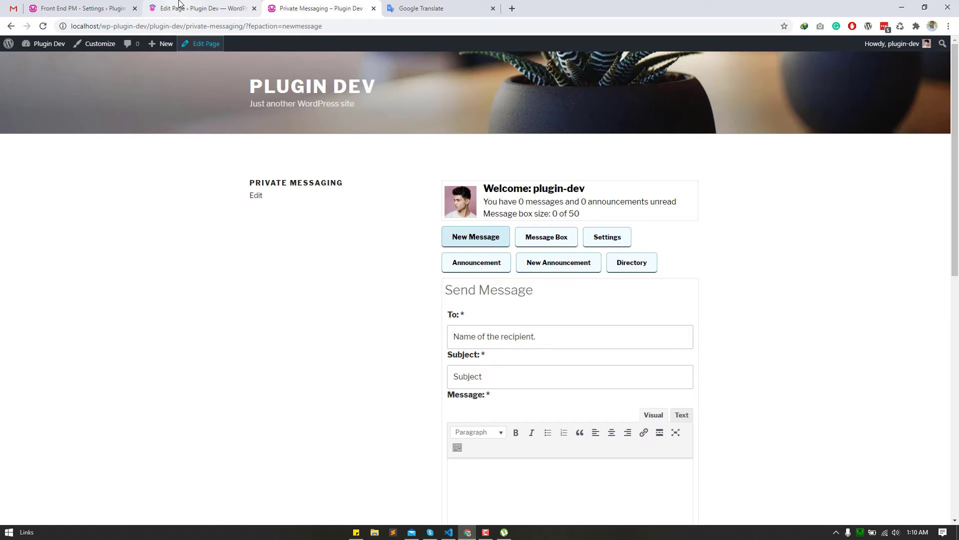
{"action": "left_click", "coordinate": [245, 14]}
{"action": "left_click", "coordinate": [254, 9]}
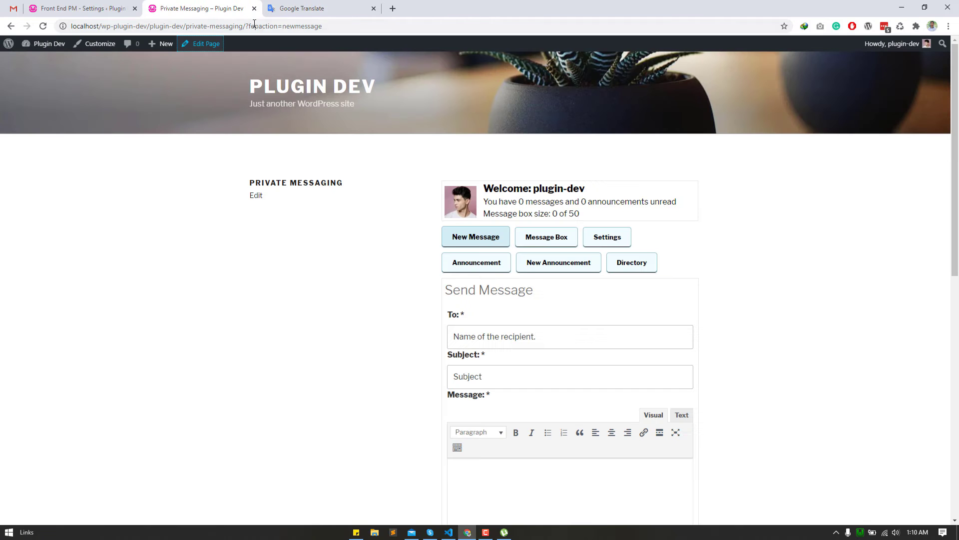
{"action": "left_click", "coordinate": [88, 4]}
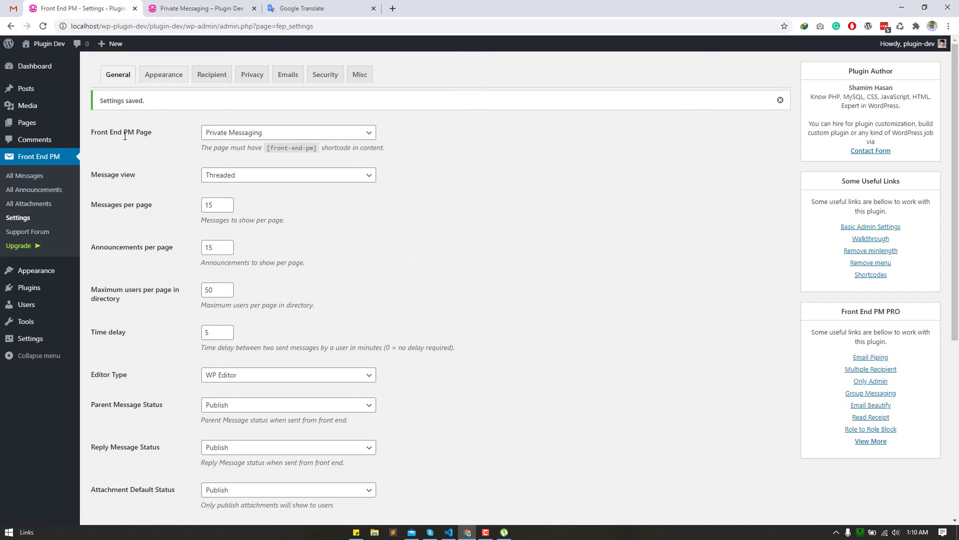
- Start a new user under Users and enter the username, e-mail and first name
{"action": "mouse_move", "coordinate": [75, 305]}
{"action": "scroll", "coordinate": [75, 306], "scroll_direction": "down", "scroll_amount": 2}
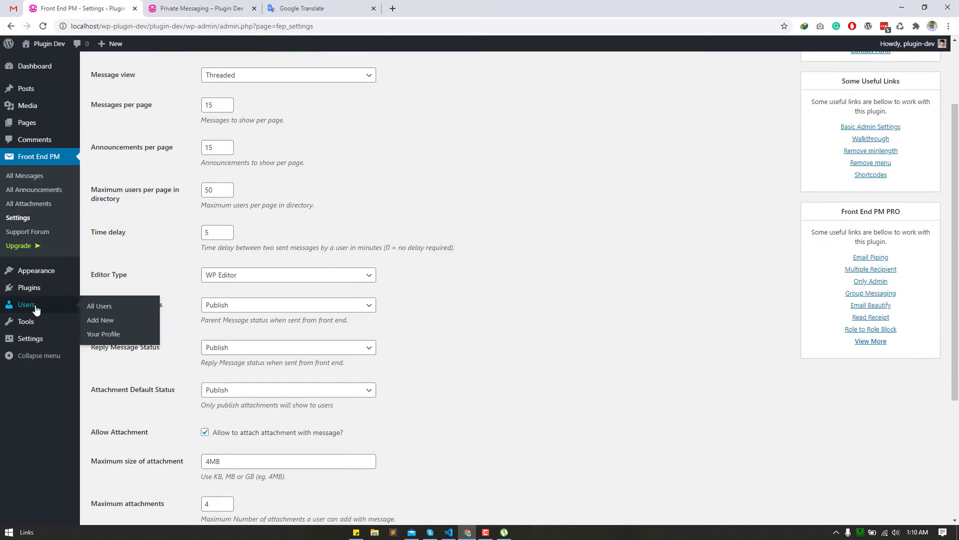
{"action": "left_click", "coordinate": [100, 307]}
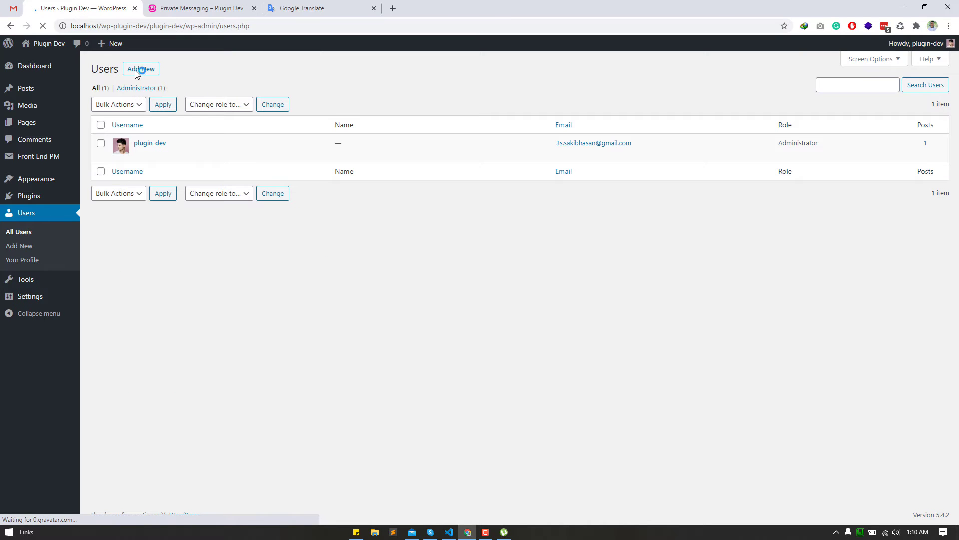
{"action": "left_click", "coordinate": [135, 71]}
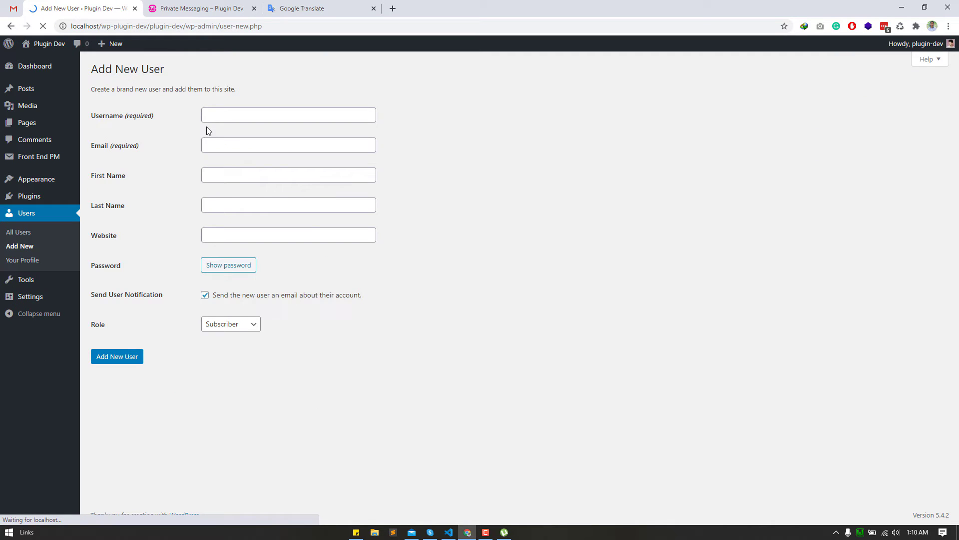
{"action": "left_click", "coordinate": [250, 115]}
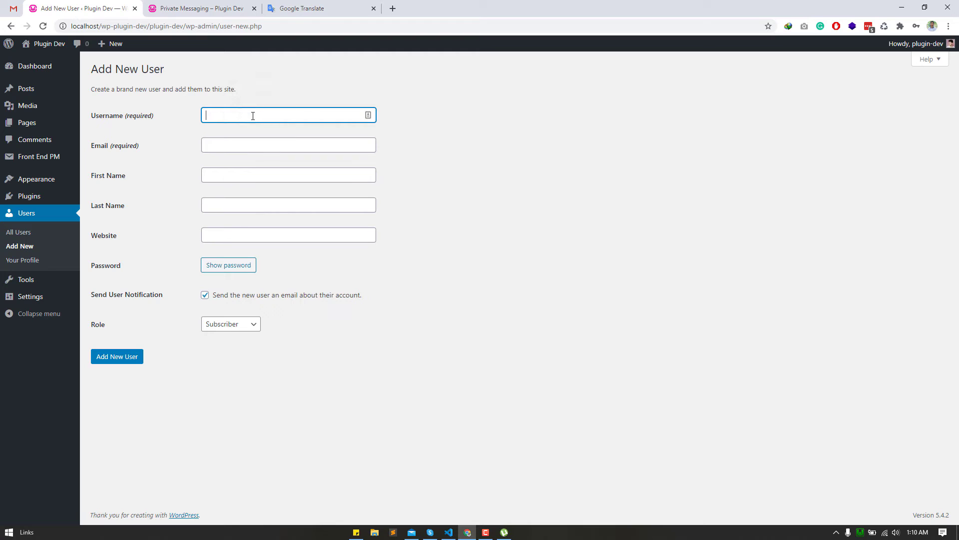
{"action": "type", "text": "Smit"}
{"action": "key", "text": "Tab"}
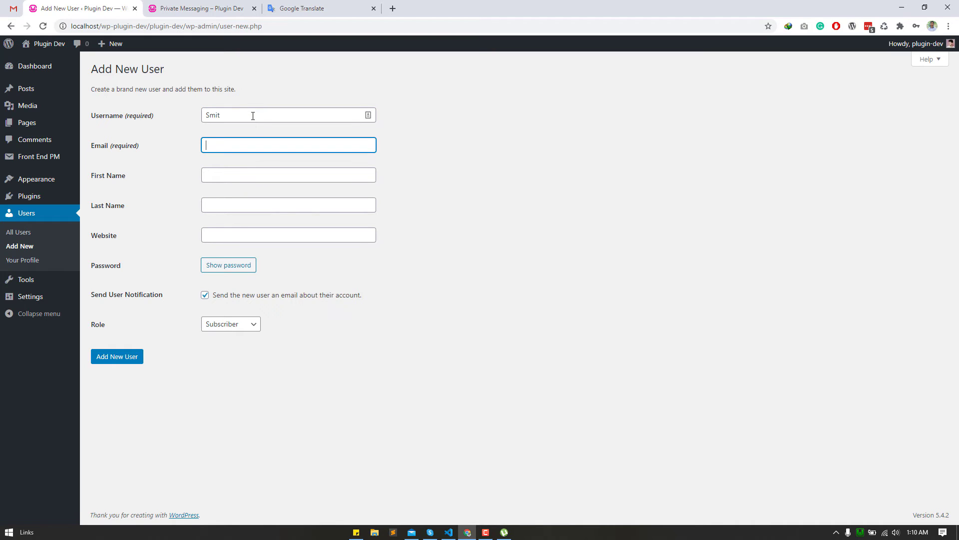
{"action": "left_click", "coordinate": [246, 174]}
{"action": "type", "text": "Smit"}
- Set and confirm a weak password, skip the notification e-mail, keep Subscriber, and create the user
{"action": "left_click", "coordinate": [232, 265]}
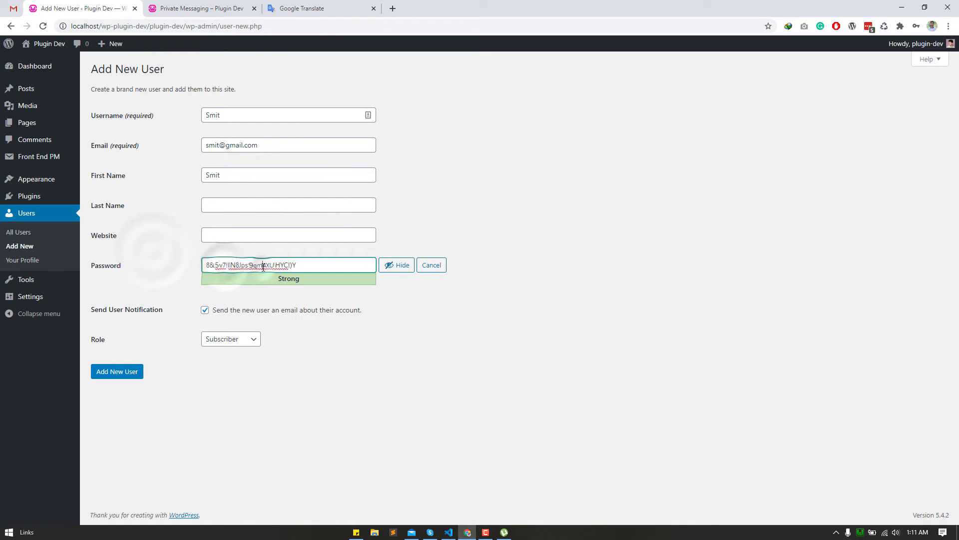
{"action": "key", "text": "ctrl+a"}
{"action": "type", "text": "12"}
{"action": "left_click", "coordinate": [357, 397]}
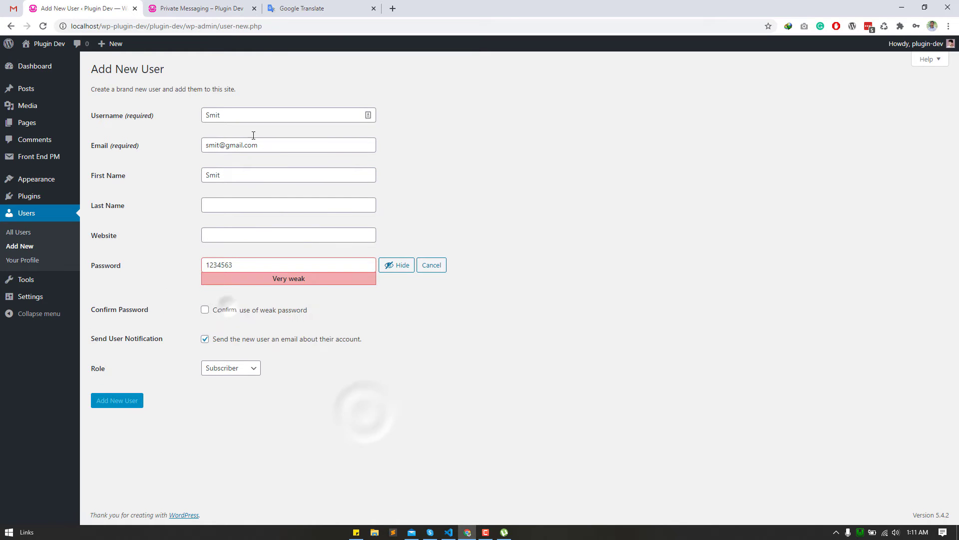
{"action": "left_click", "coordinate": [235, 116]}
{"action": "left_click", "coordinate": [306, 340]}
{"action": "triple_click", "coordinate": [240, 310]}
{"action": "left_click", "coordinate": [235, 370]}
{"action": "left_click", "coordinate": [238, 385]}
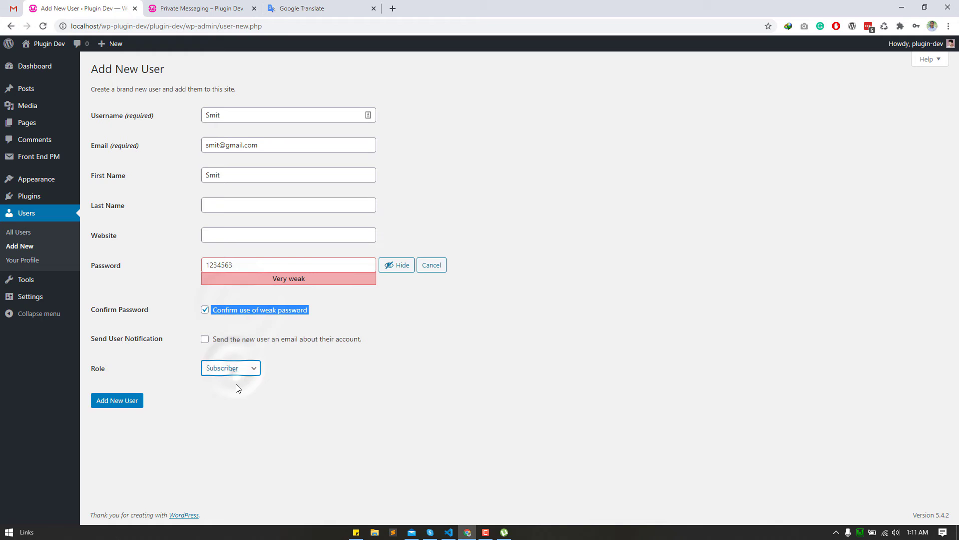
{"action": "left_click", "coordinate": [120, 403]}
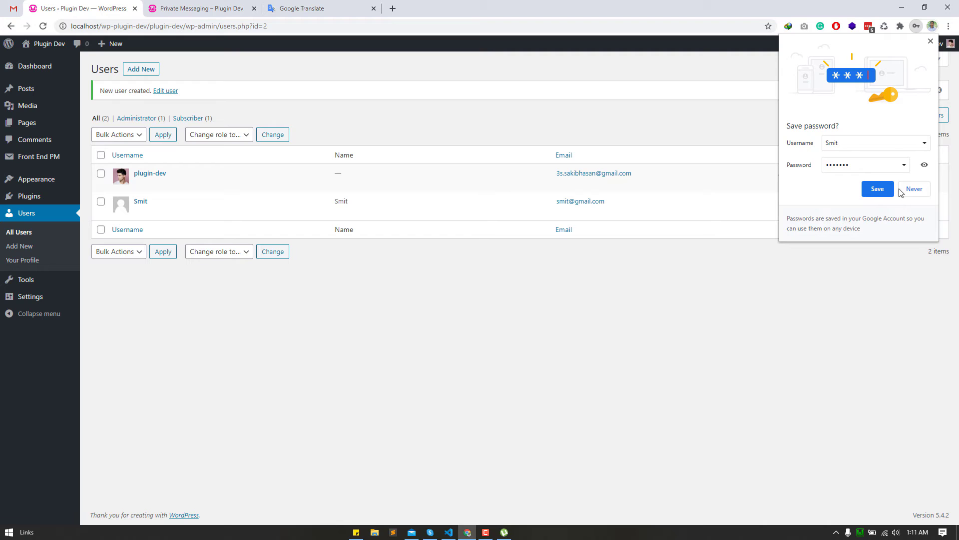
{"action": "left_click", "coordinate": [914, 189]}
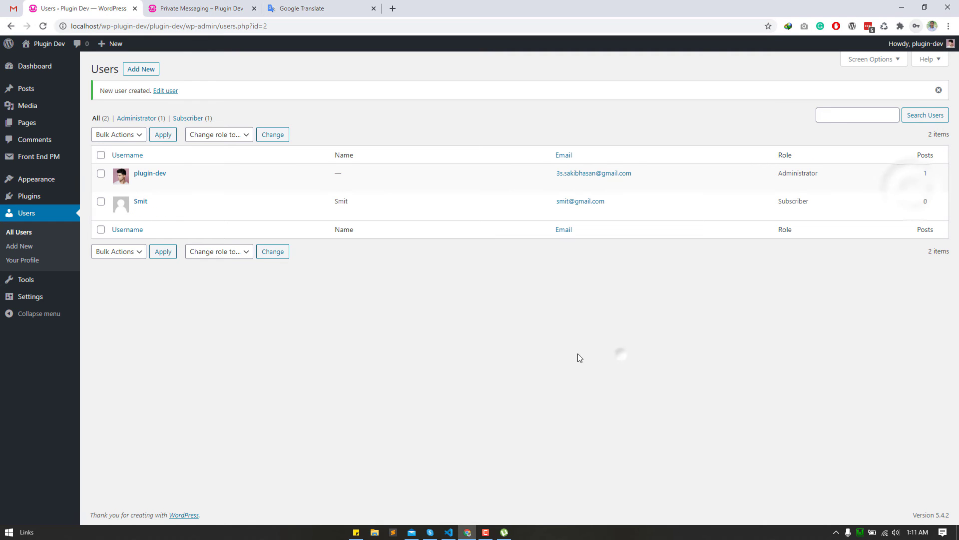
{"action": "left_click", "coordinate": [949, 28]}
- In a new incognito window, log in to localhost with the new user's credentials
{"action": "left_click", "coordinate": [904, 63]}
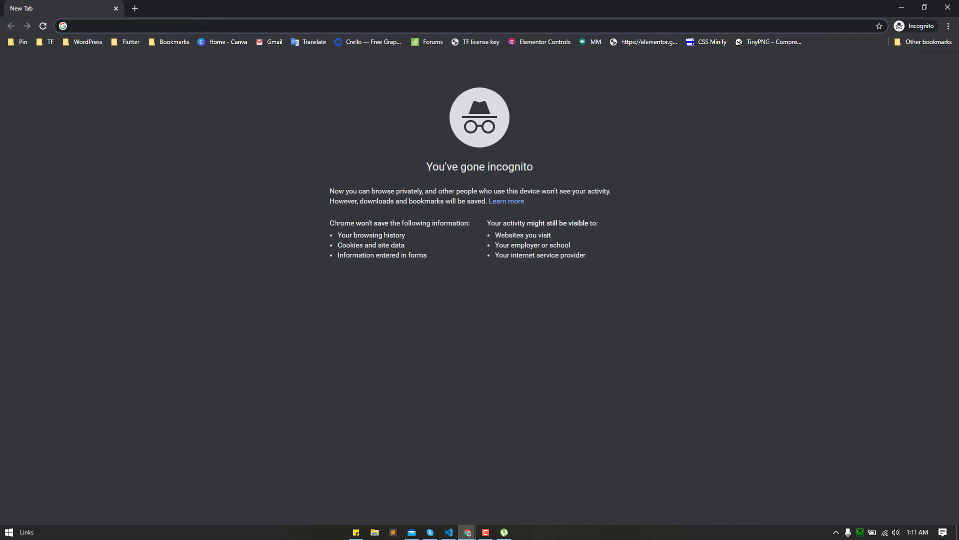
{"action": "type", "text": "localhost/wp-plugin-dev/plugin-dev/wp-admin/"}
{"action": "key", "text": "Return"}
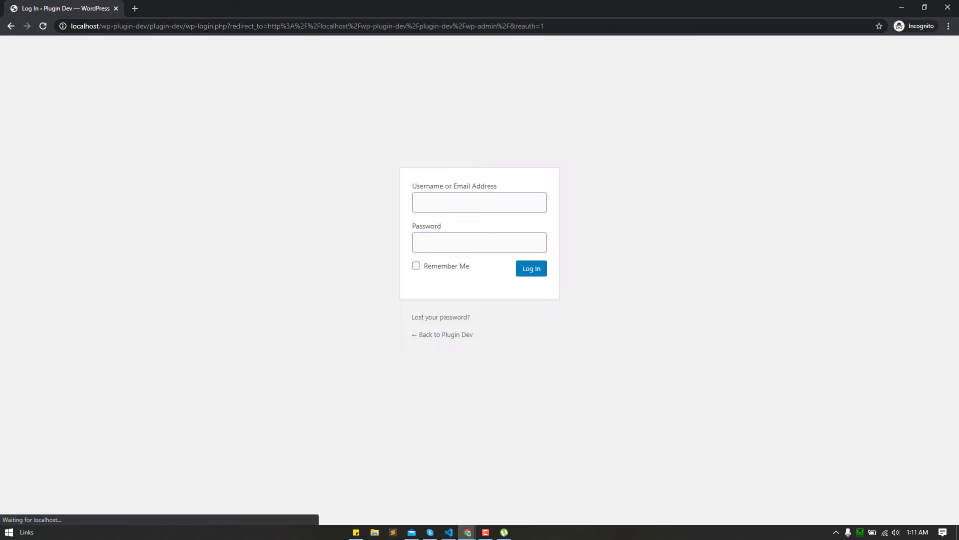
{"action": "left_click", "coordinate": [445, 201]}
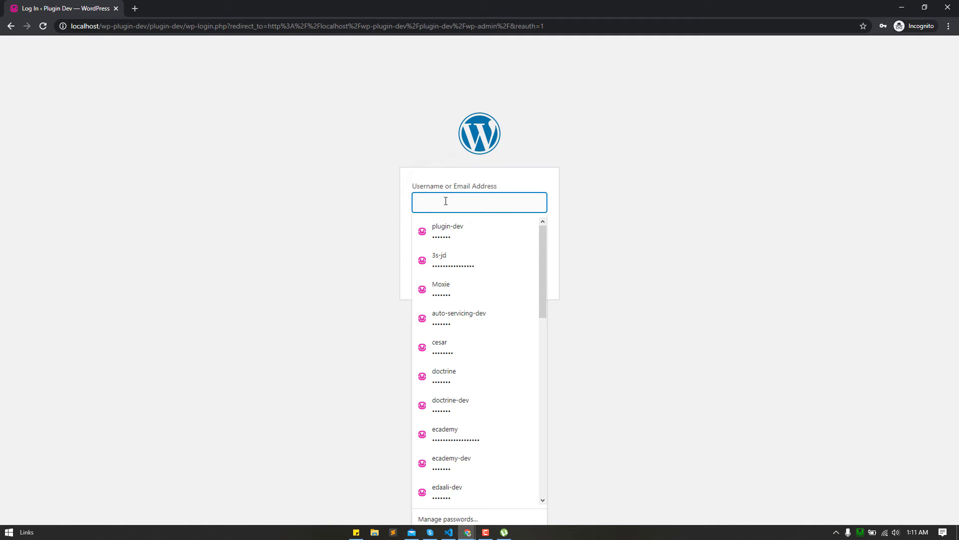
{"action": "type", "text": "Smit"}
{"action": "key", "text": "Tab"}
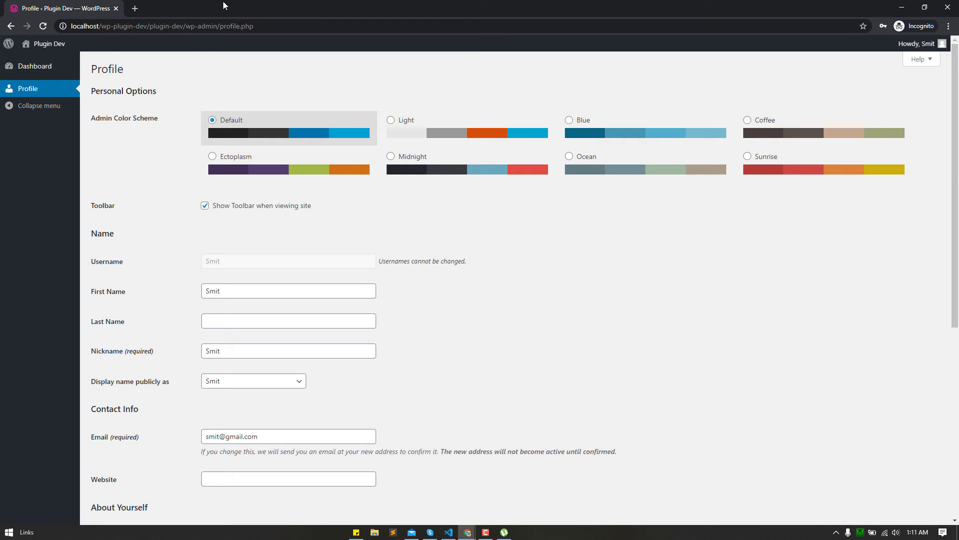
- Paste the Private Messaging page address to load it
{"action": "left_click", "coordinate": [175, 8]}
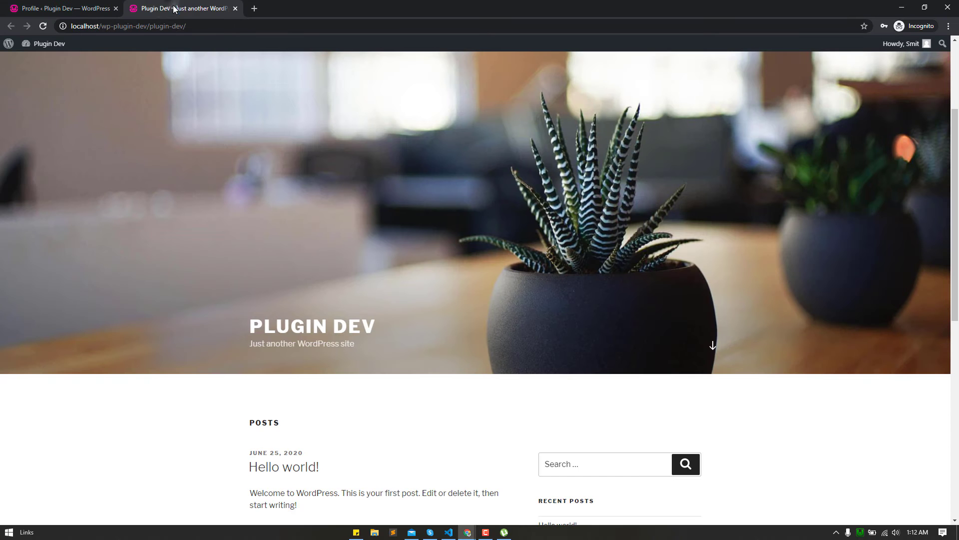
{"action": "left_click", "coordinate": [187, 28]}
{"action": "type", "text": "http://localhost/wp-plugin-dev/plugin-dev/private-messaging/"}
{"action": "key", "text": "Return"}
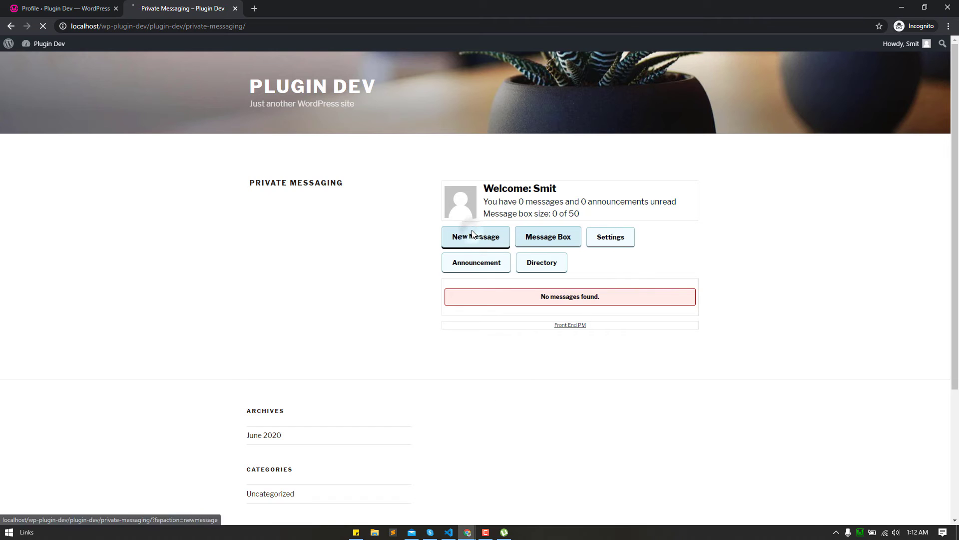
- Start a new message to the admin with the subject 'Test Message'
{"action": "left_click", "coordinate": [473, 234]}
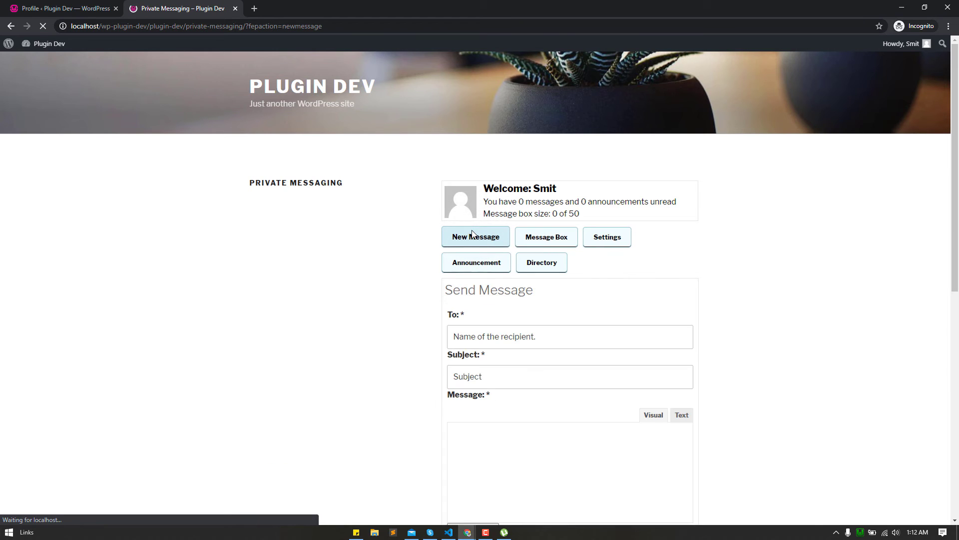
{"action": "left_click", "coordinate": [511, 337]}
{"action": "scroll", "coordinate": [511, 330], "scroll_direction": "down", "scroll_amount": 1}
{"action": "scroll", "coordinate": [510, 326], "scroll_direction": "up", "scroll_amount": 1}
{"action": "type", "text": "p"}
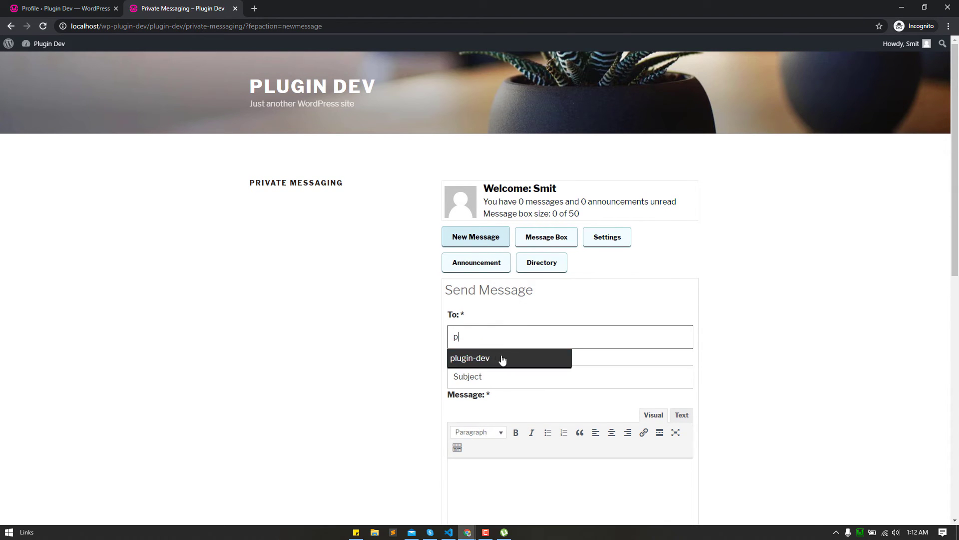
{"action": "left_click", "coordinate": [503, 359]}
{"action": "left_click", "coordinate": [493, 381]}
{"action": "type", "text": "Test Message"}
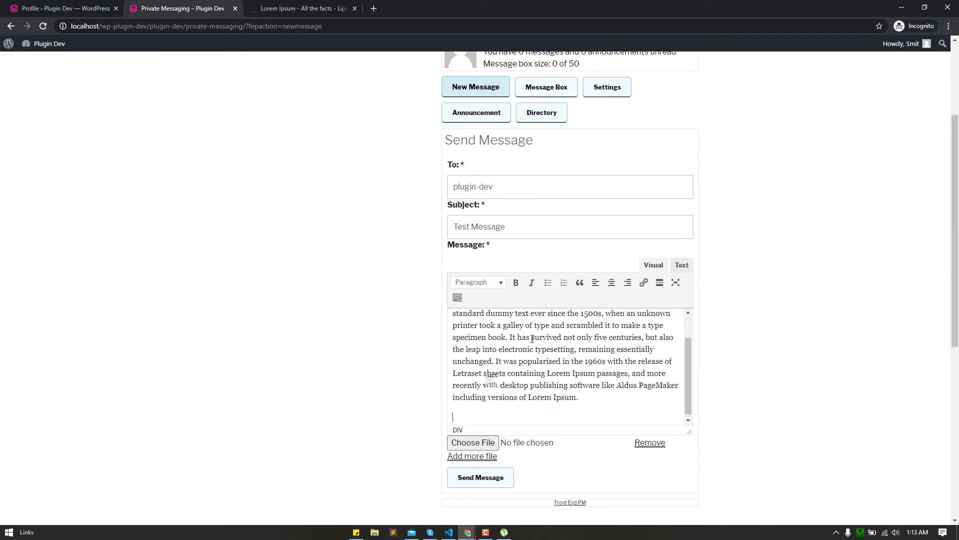
{"action": "scroll", "coordinate": [470, 379], "scroll_direction": "up", "scroll_amount": 1}
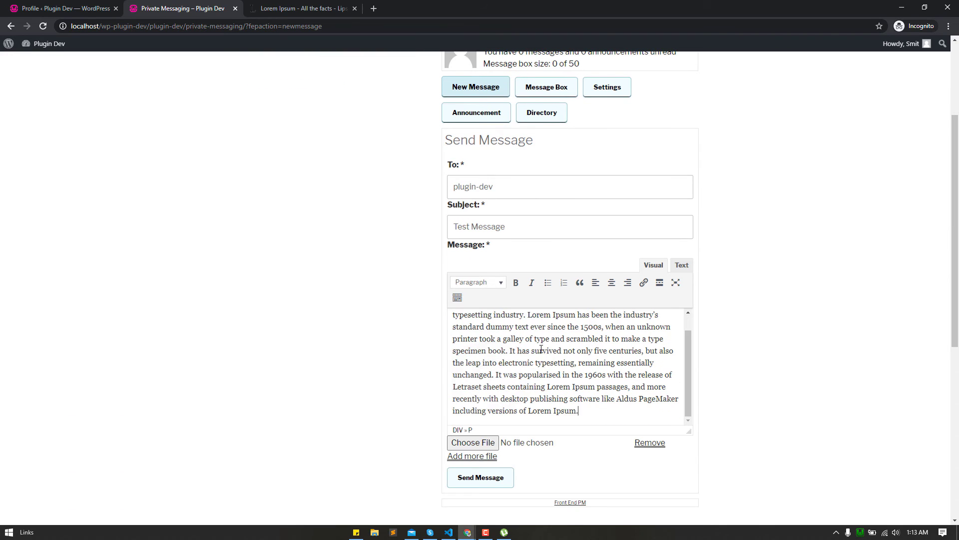
{"action": "scroll", "coordinate": [470, 389], "scroll_direction": "down", "scroll_amount": 1}
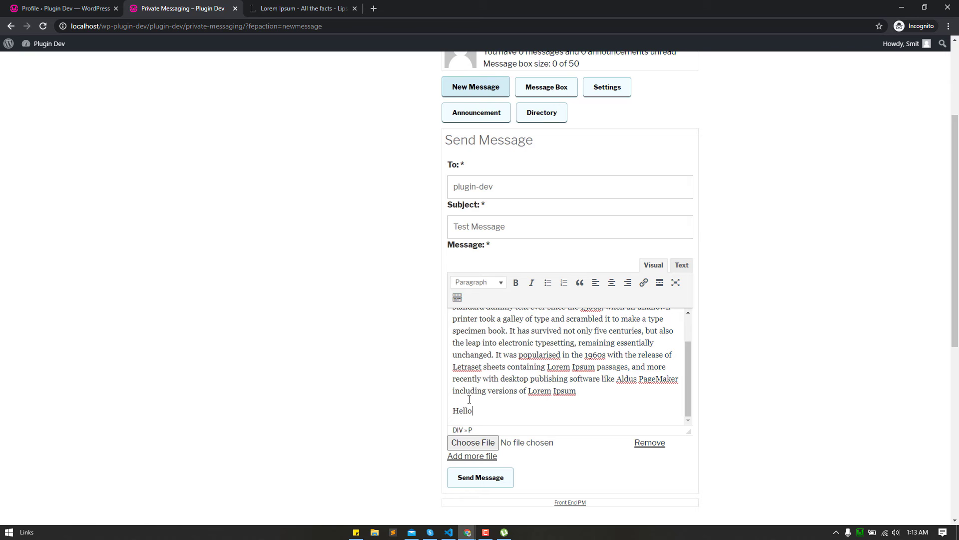
- Make the Hello line an italic Heading 2, attach 3232299.png, and send the message
{"action": "left_click", "coordinate": [478, 282]}
{"action": "left_click", "coordinate": [482, 337]}
{"action": "left_click", "coordinate": [532, 283]}
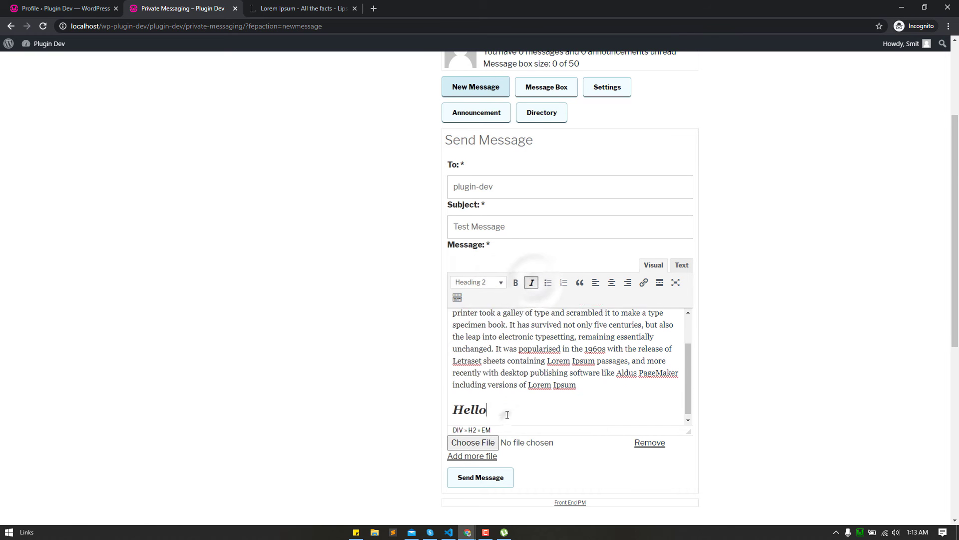
{"action": "scroll", "coordinate": [469, 340], "scroll_direction": "down", "scroll_amount": 2}
{"action": "left_click", "coordinate": [470, 340]}
{"action": "scroll", "coordinate": [220, 108], "scroll_direction": "down", "scroll_amount": 5}
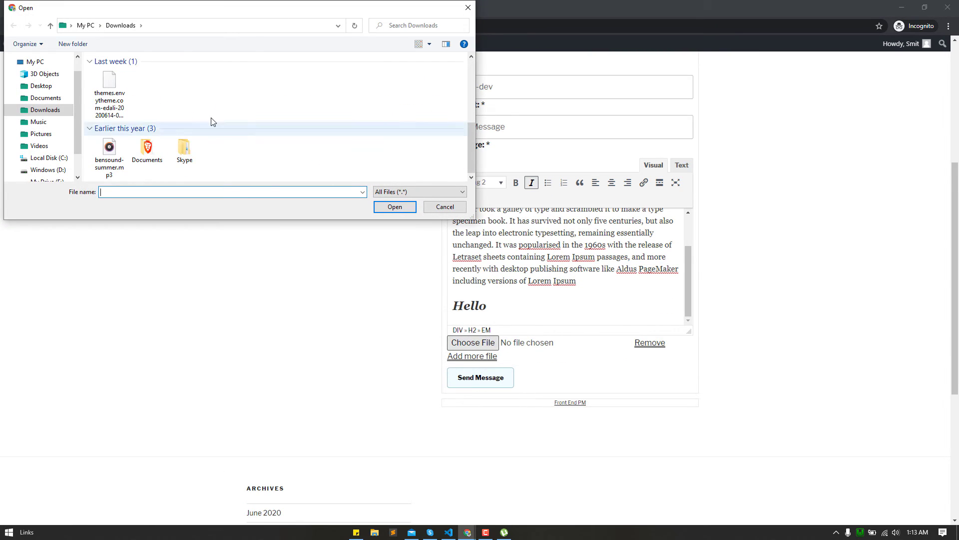
{"action": "double_click", "coordinate": [147, 148]}
{"action": "double_click", "coordinate": [120, 157]}
{"action": "left_click", "coordinate": [494, 378]}
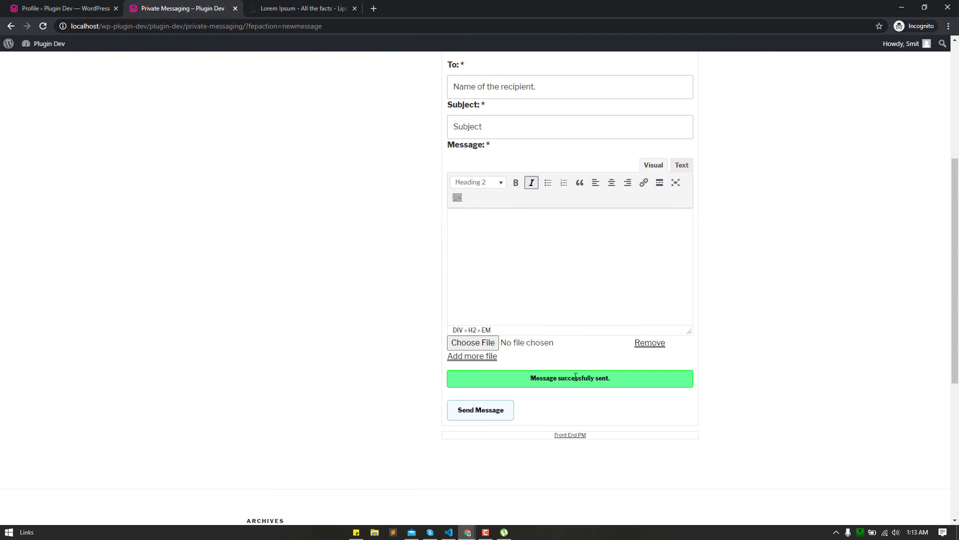
- Open the Message Box and view the sent Test Message thread
{"action": "scroll", "coordinate": [576, 373], "scroll_direction": "up", "scroll_amount": 5}
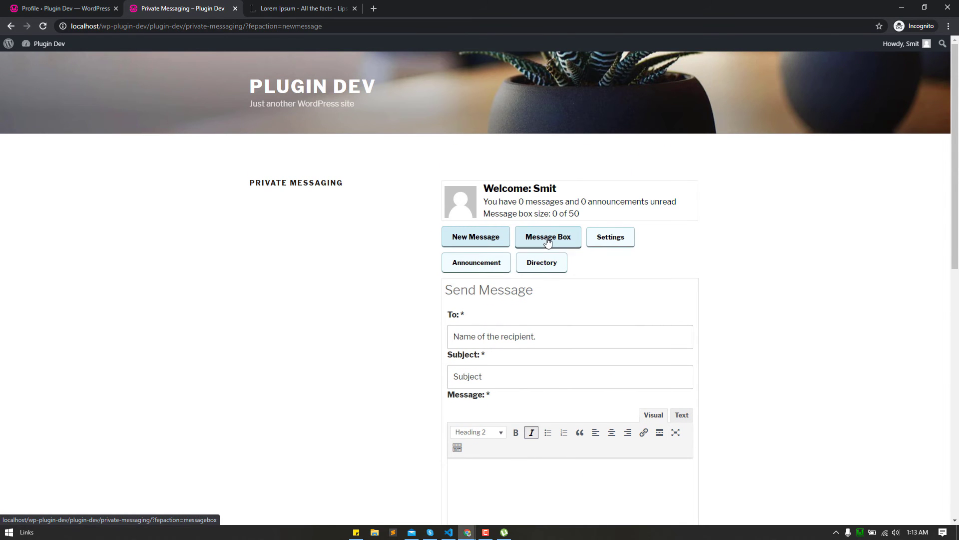
{"action": "left_click", "coordinate": [542, 241]}
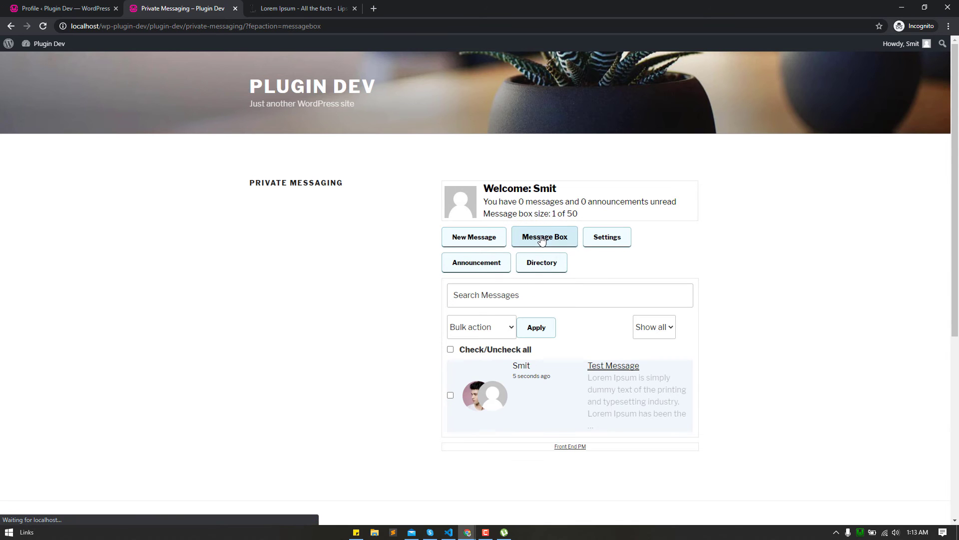
{"action": "scroll", "coordinate": [542, 275], "scroll_direction": "down", "scroll_amount": 1}
{"action": "scroll", "coordinate": [541, 275], "scroll_direction": "down", "scroll_amount": 1}
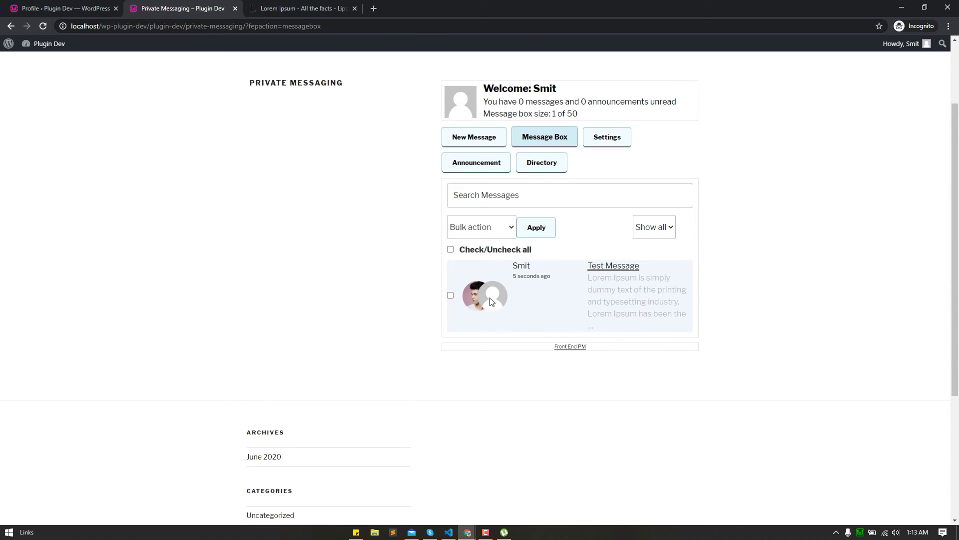
{"action": "left_click", "coordinate": [607, 270]}
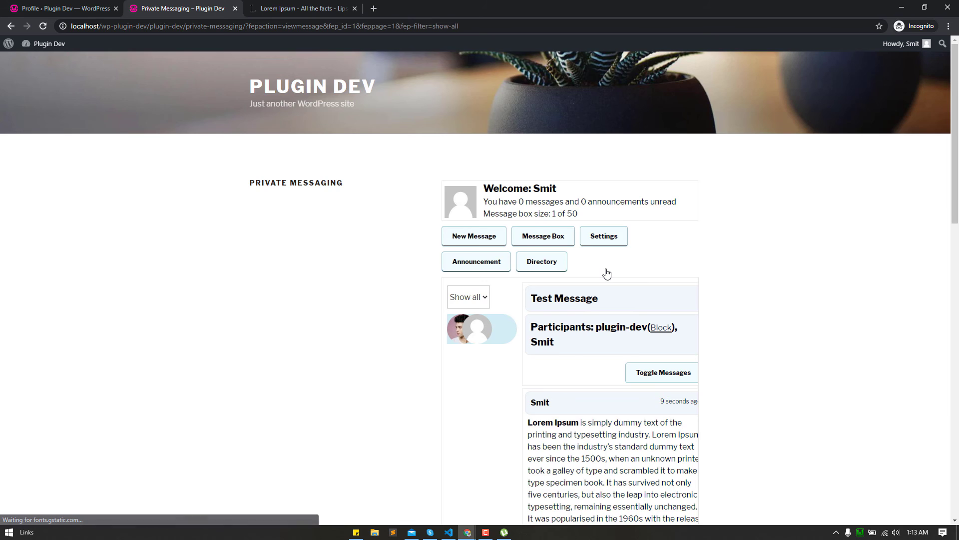
{"action": "scroll", "coordinate": [606, 273], "scroll_direction": "down", "scroll_amount": 5}
{"action": "scroll", "coordinate": [594, 295], "scroll_direction": "up", "scroll_amount": 3}
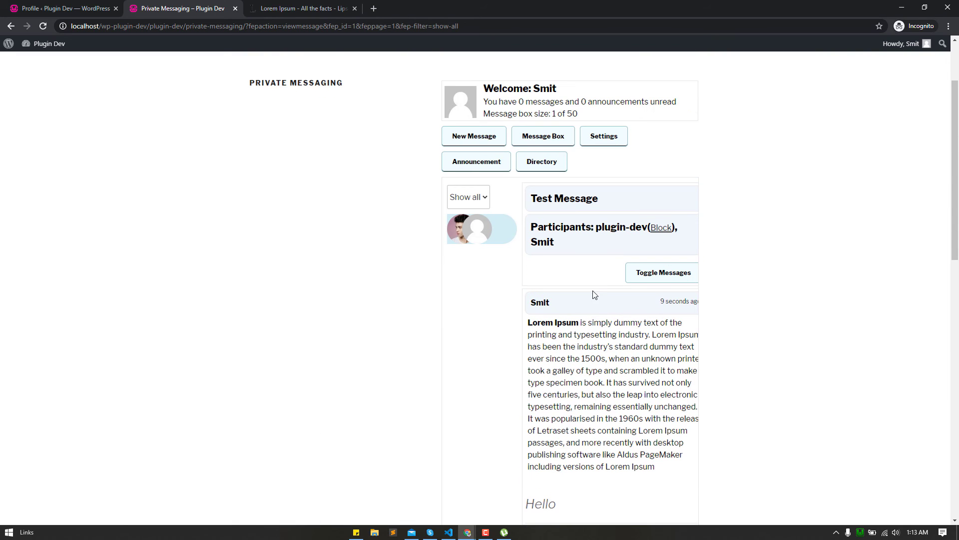
{"action": "left_click_drag", "start_coordinate": [532, 320], "coordinate": [530, 161]}
{"action": "left_click", "coordinate": [511, 324]}
{"action": "scroll", "coordinate": [510, 324], "scroll_direction": "down", "scroll_amount": 3}
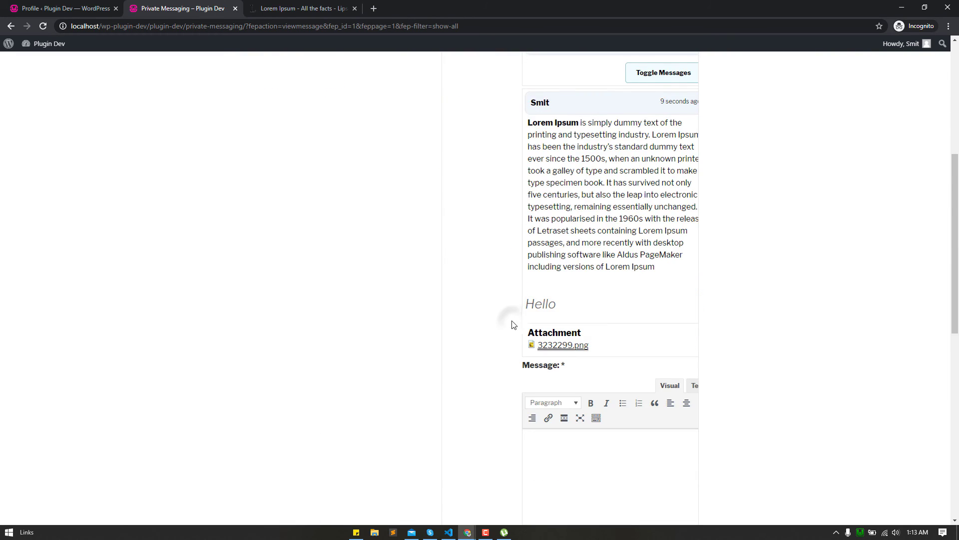
{"action": "scroll", "coordinate": [510, 324], "scroll_direction": "up", "scroll_amount": 6}
- In the admin's window, open the Message Box and the unread Test Message thread
{"action": "left_click", "coordinate": [902, 8]}
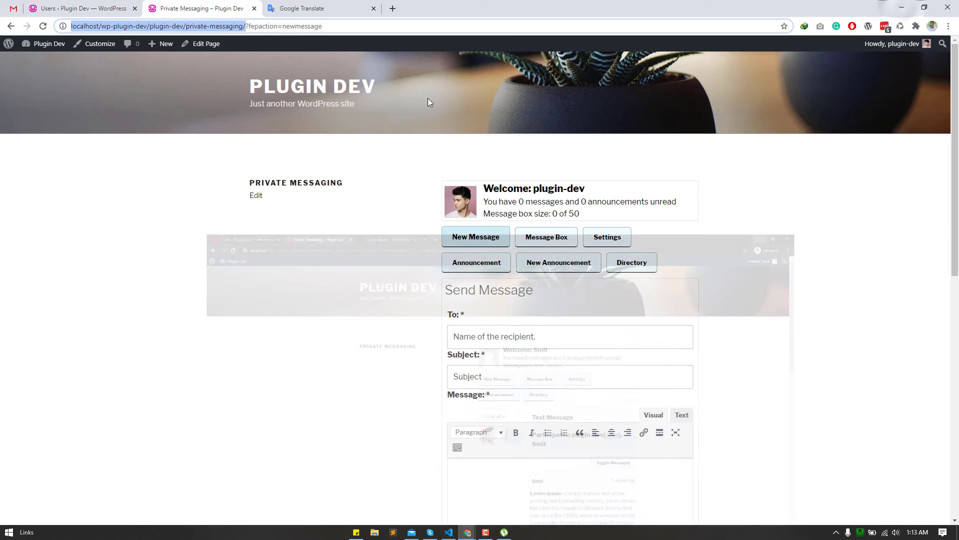
{"action": "scroll", "coordinate": [380, 220], "scroll_direction": "down", "scroll_amount": 1}
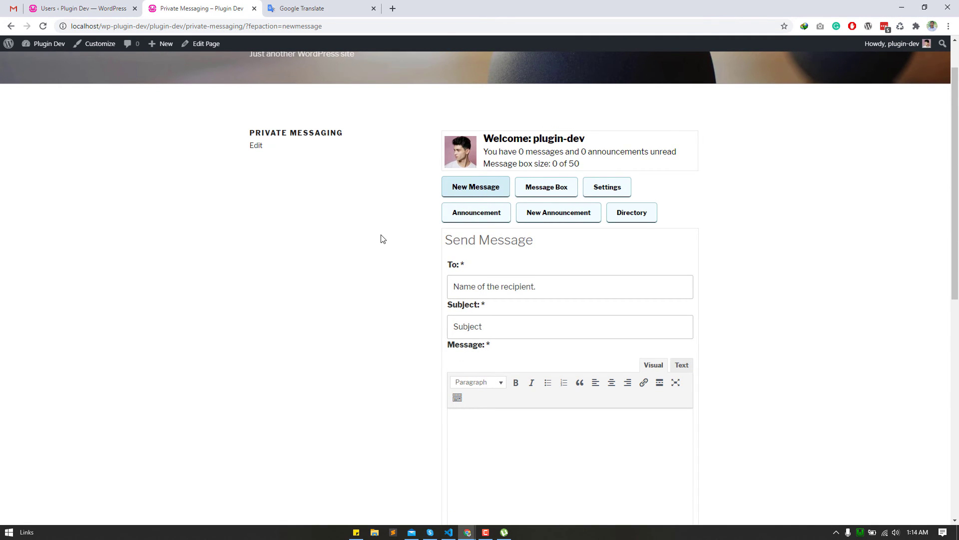
{"action": "left_click", "coordinate": [541, 190]}
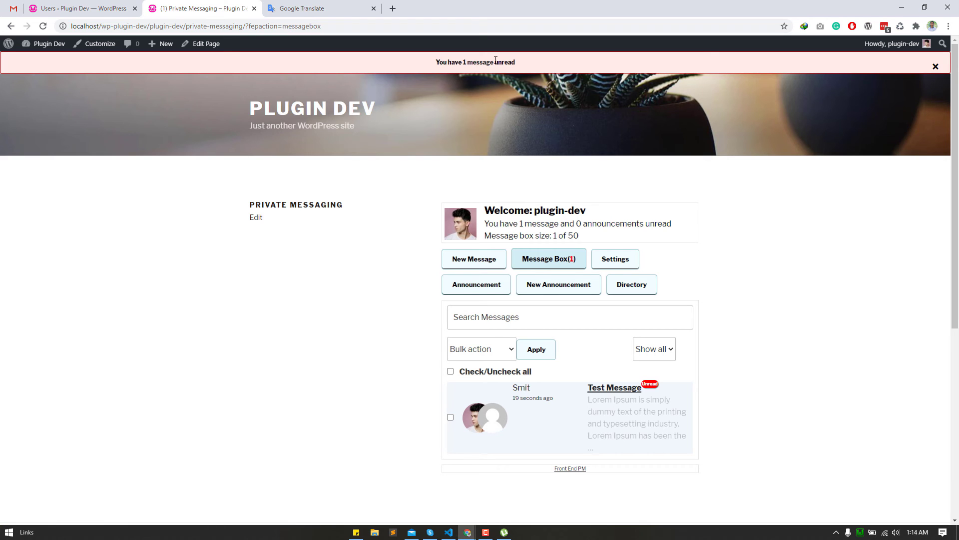
{"action": "left_click", "coordinate": [937, 68]}
{"action": "scroll", "coordinate": [805, 159], "scroll_direction": "down", "scroll_amount": 1}
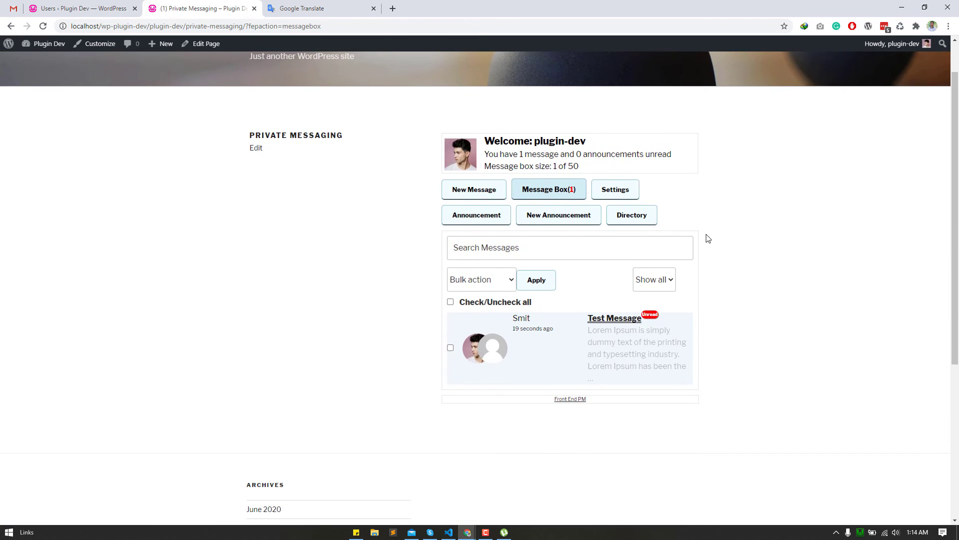
{"action": "left_click", "coordinate": [624, 321]}
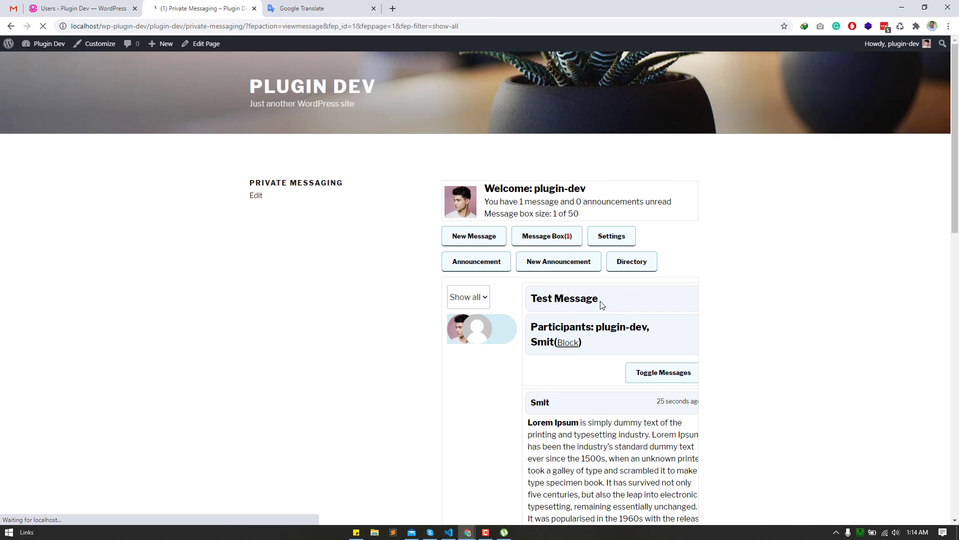
- Reply to the thread with 'Ok! Thanks'
{"action": "scroll", "coordinate": [602, 305], "scroll_direction": "down", "scroll_amount": 4}
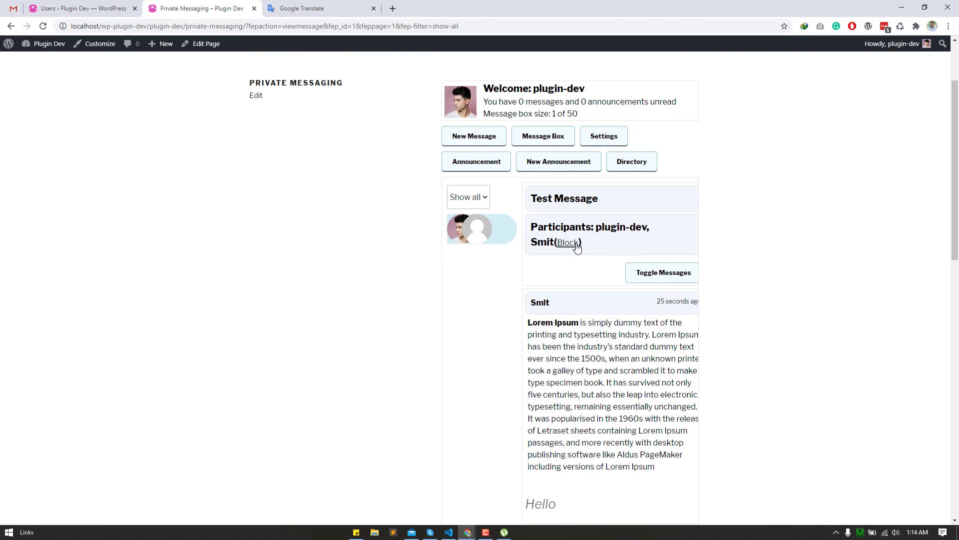
{"action": "left_click", "coordinate": [652, 274]}
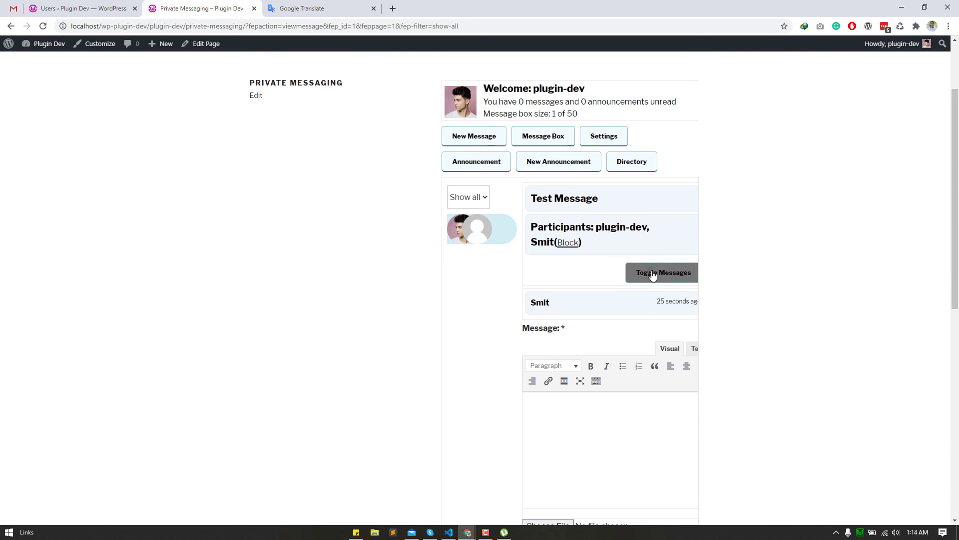
{"action": "left_click", "coordinate": [652, 274]}
{"action": "scroll", "coordinate": [651, 275], "scroll_direction": "down", "scroll_amount": 5}
{"action": "scroll", "coordinate": [634, 291], "scroll_direction": "down", "scroll_amount": 3}
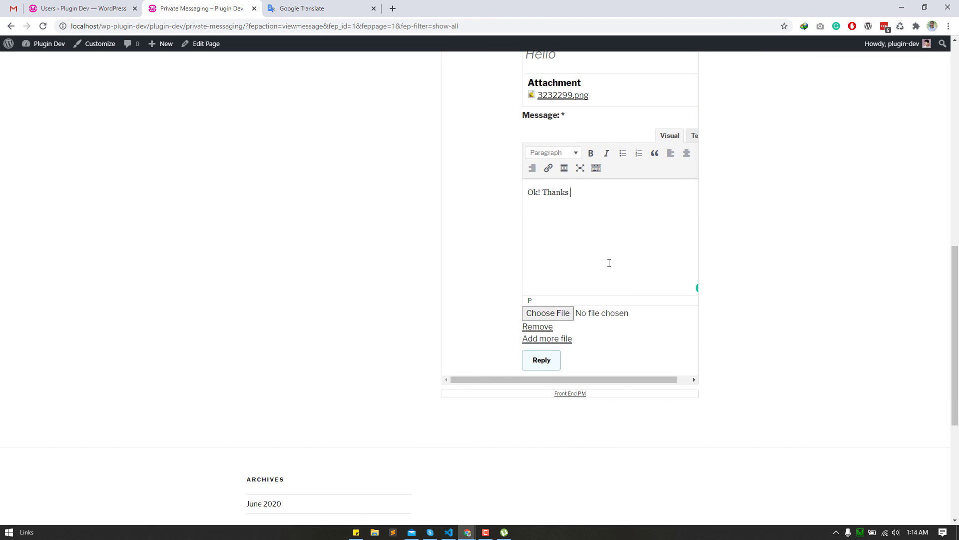
{"action": "scroll", "coordinate": [609, 263], "scroll_direction": "down", "scroll_amount": 1}
{"action": "left_click", "coordinate": [529, 310]}
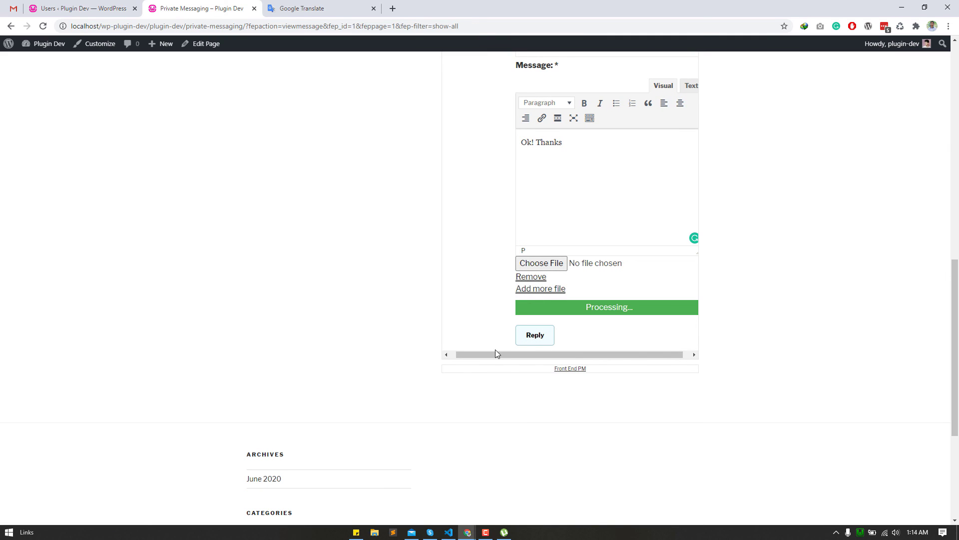
- Back in the subscriber's window, open the Message Box and the admin's unread Test Message reply
{"action": "mouse_move", "coordinate": [467, 532]}
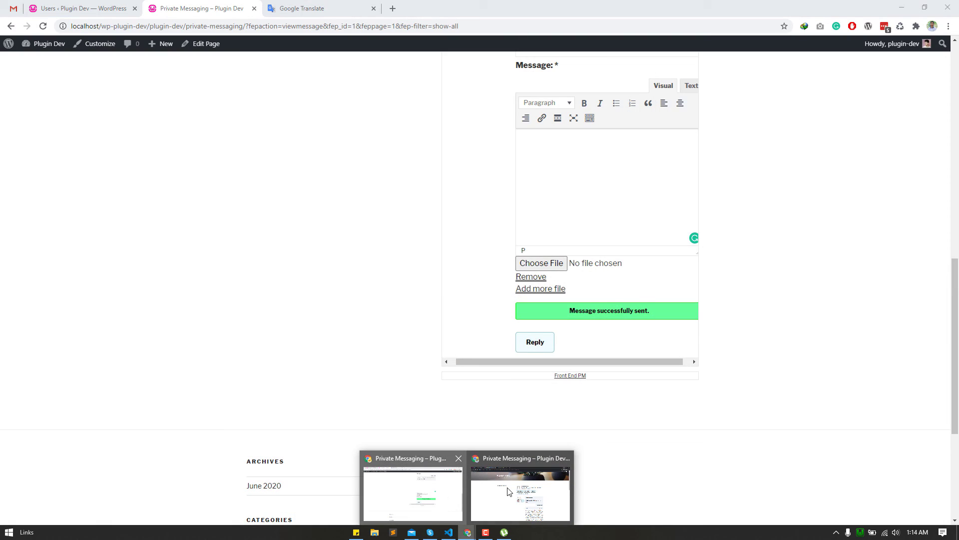
{"action": "left_click", "coordinate": [508, 492]}
{"action": "scroll", "coordinate": [473, 364], "scroll_direction": "down", "scroll_amount": 9}
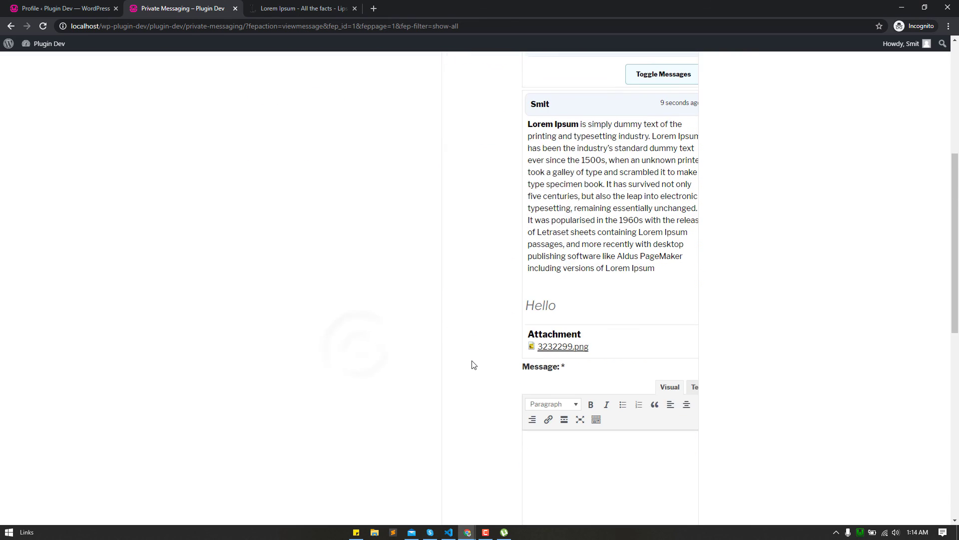
{"action": "scroll", "coordinate": [473, 364], "scroll_direction": "up", "scroll_amount": 7}
{"action": "scroll", "coordinate": [473, 366], "scroll_direction": "up", "scroll_amount": 2}
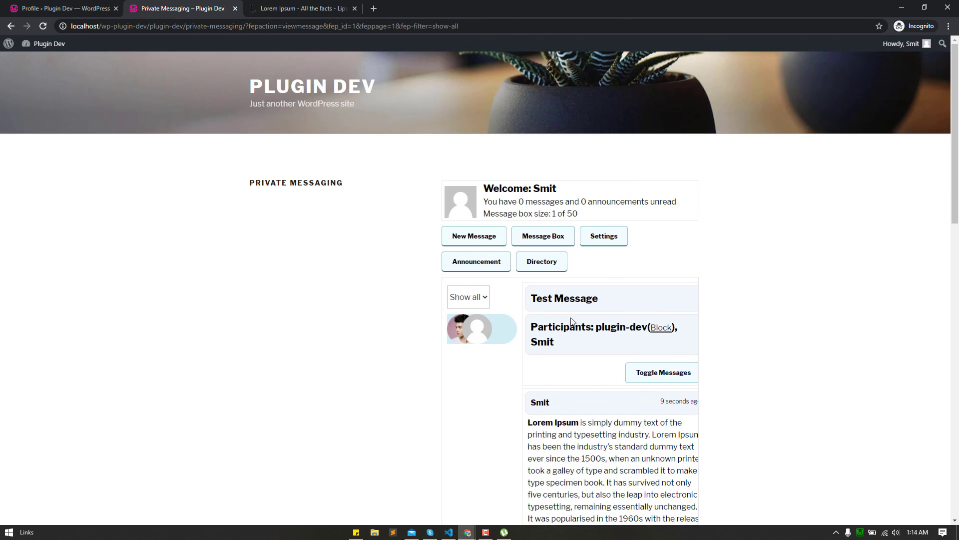
{"action": "left_click", "coordinate": [647, 372]}
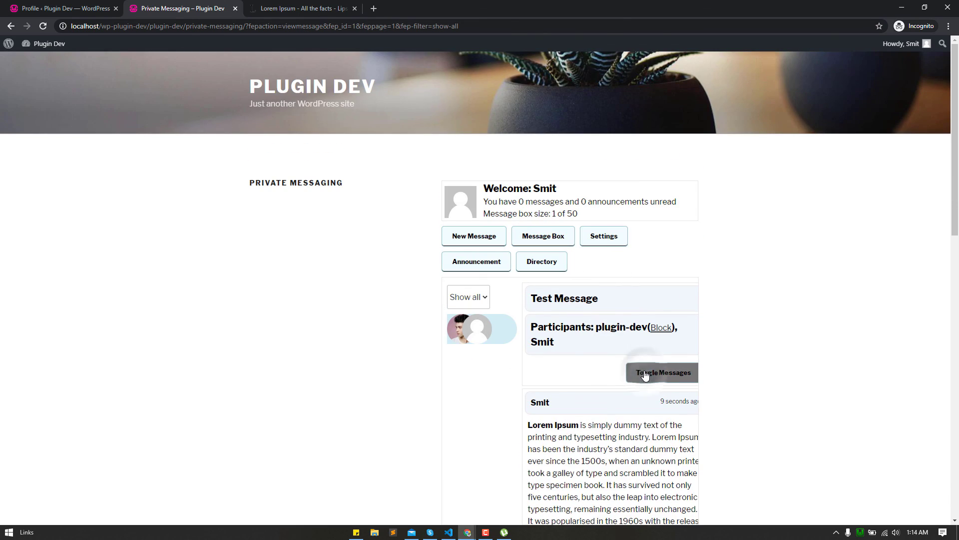
{"action": "left_click", "coordinate": [531, 236]}
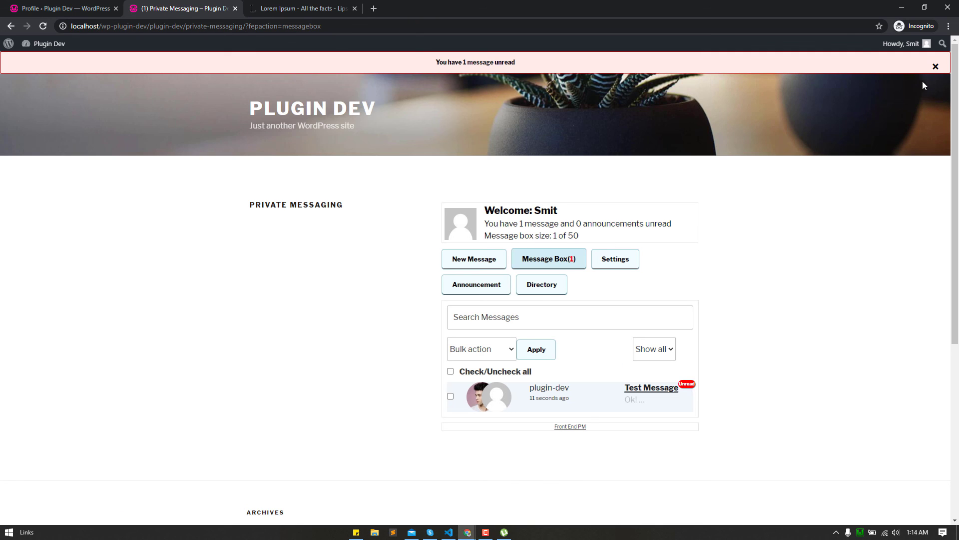
{"action": "left_click", "coordinate": [936, 67]}
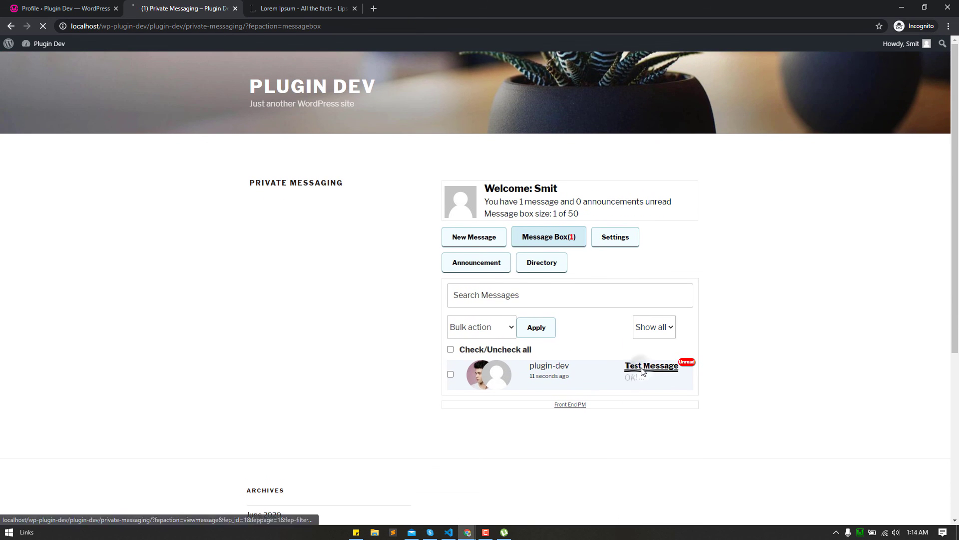